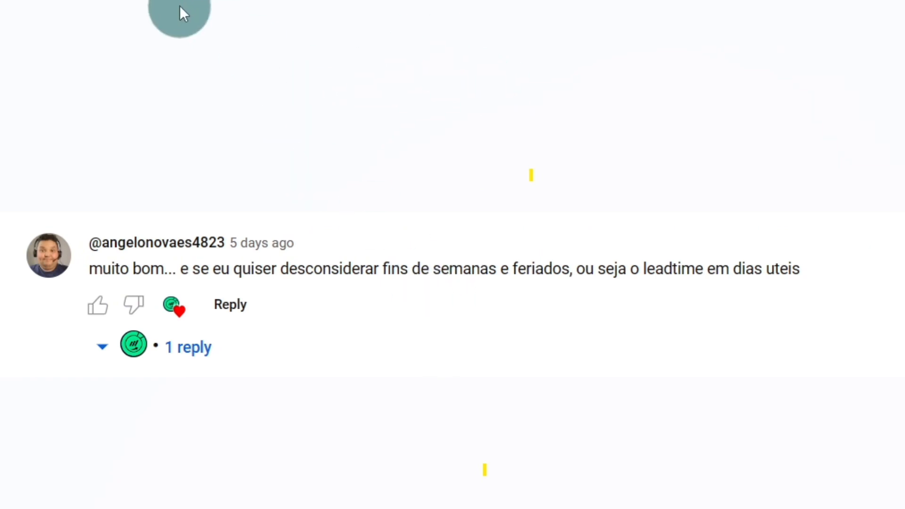
# Step: Switch to Power BI Desktop and display the Calendario table's data with its formula collapsed to one line
pyautogui.hotkey('alt', 'Tab')
pyautogui.click(464, 203)
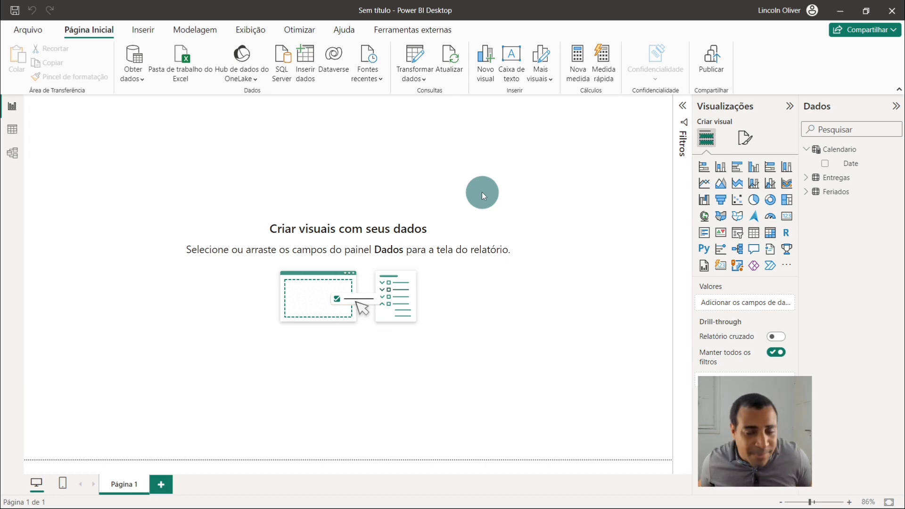
pyautogui.click(24, 134)
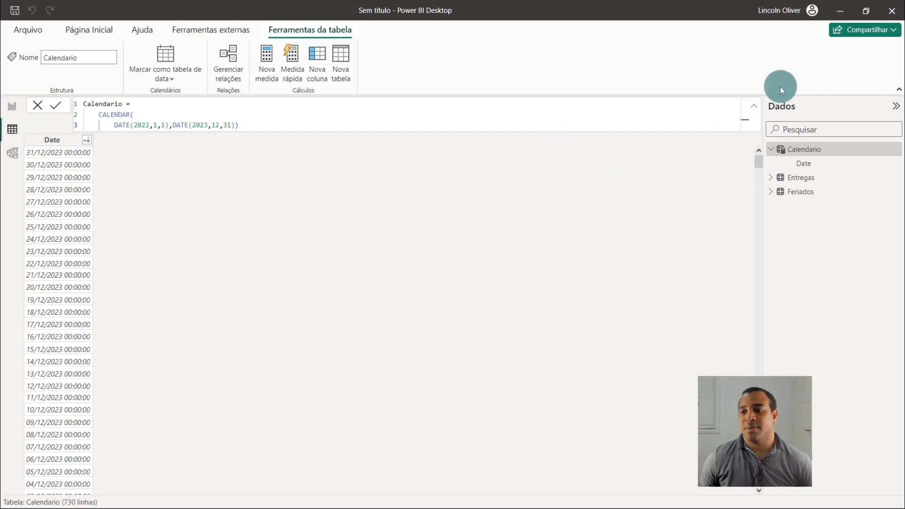
pyautogui.click(754, 106)
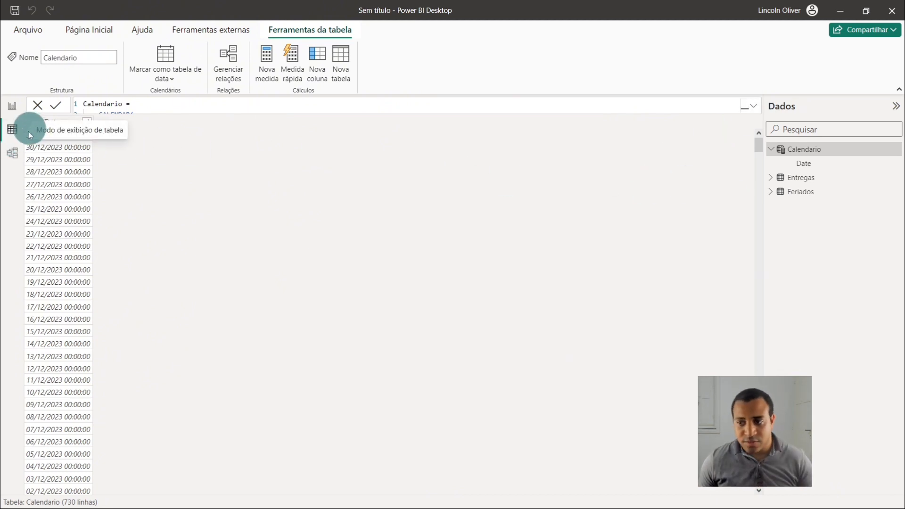
# Step: Examine the Feriados table and the ID Pedido, Data Envio and Data Entrega columns of the Entregas table
pyautogui.click(801, 192)
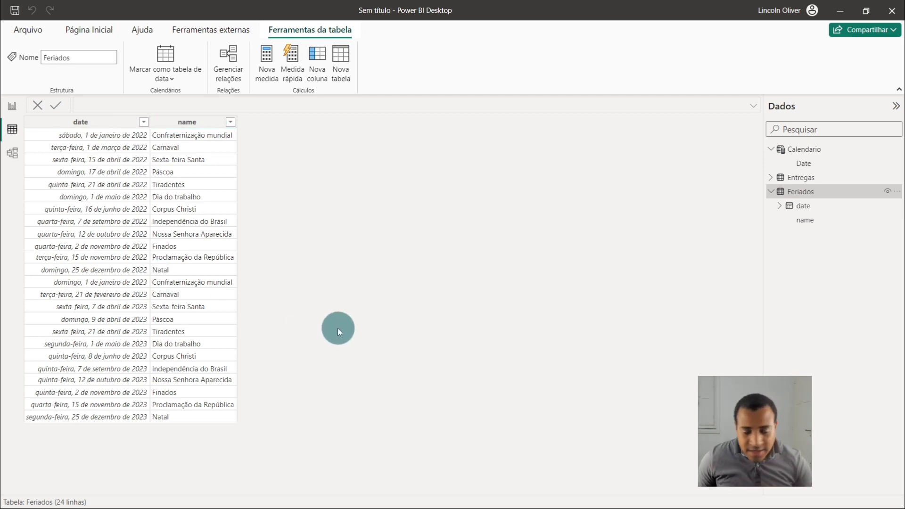
pyautogui.click(810, 183)
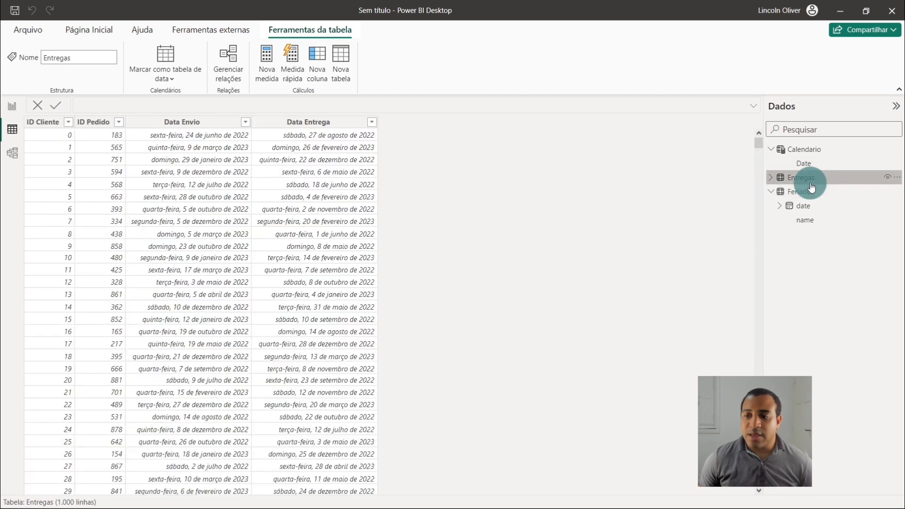
pyautogui.click(101, 124)
pyautogui.click(180, 121)
pyautogui.click(333, 124)
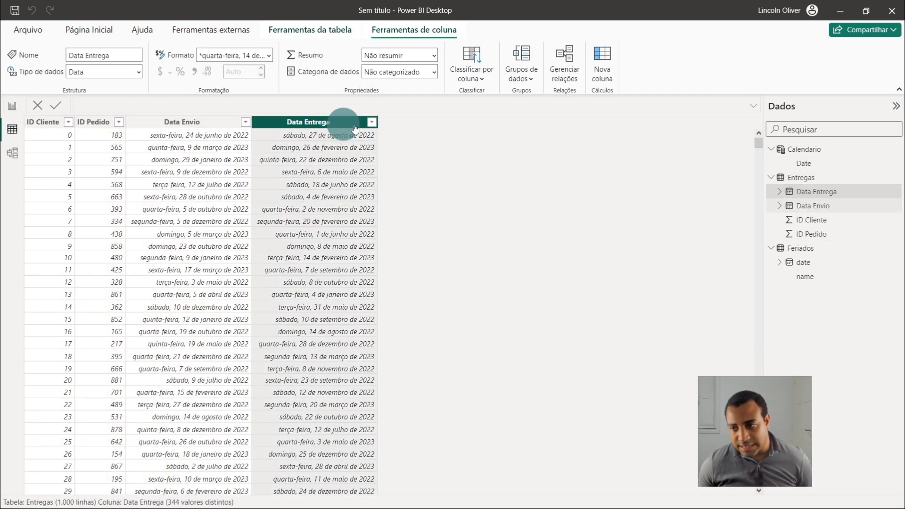
# Step: Review the Calendario table's full formula and its Date column, and compare it with the Feriados table
pyautogui.click(823, 143)
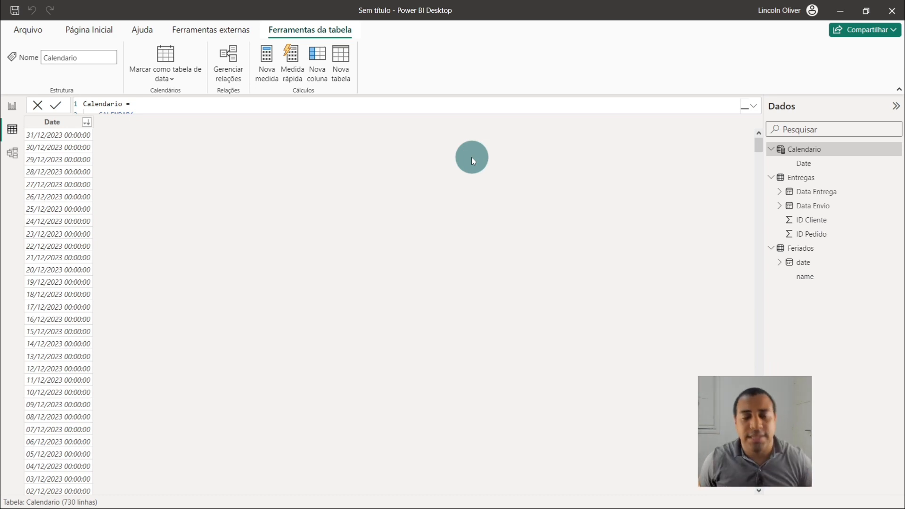
pyautogui.click(754, 109)
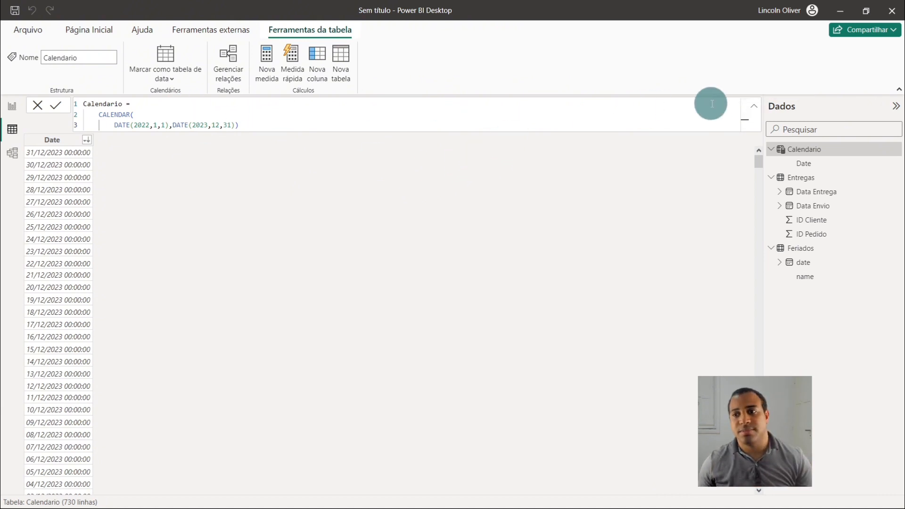
pyautogui.click(753, 110)
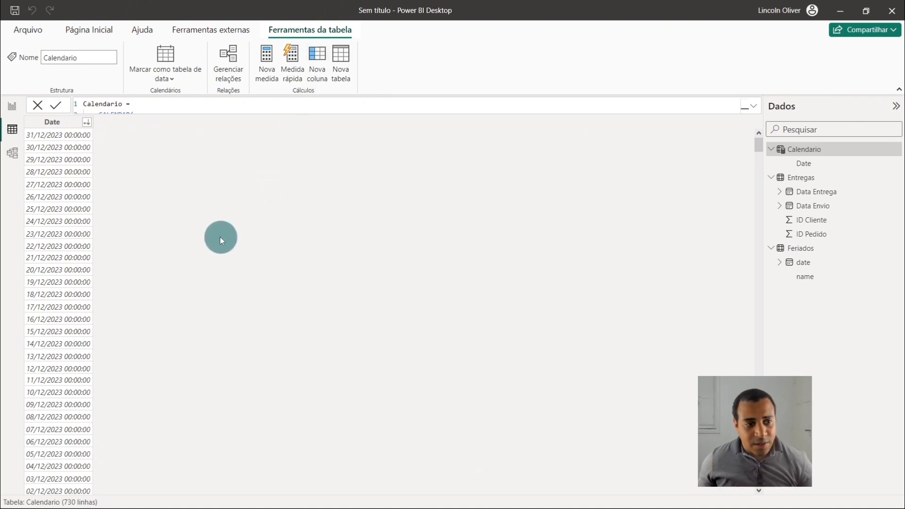
pyautogui.click(69, 123)
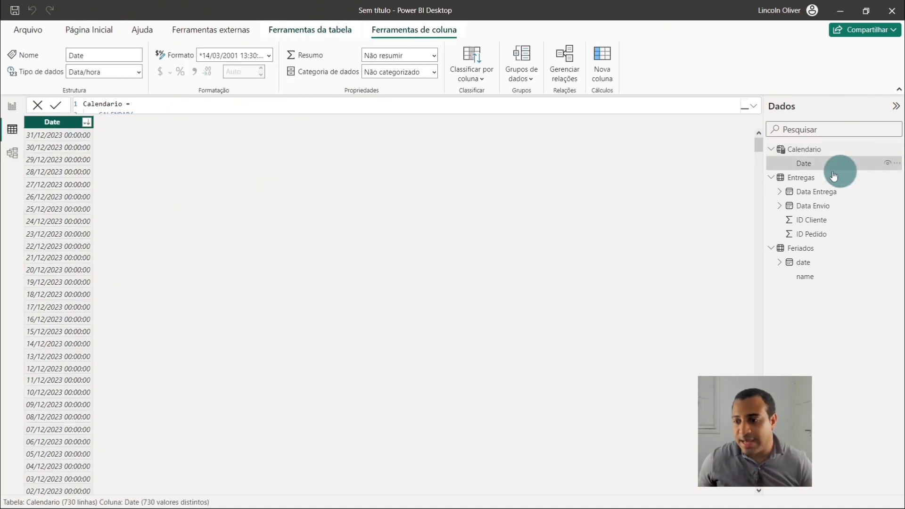
pyautogui.click(800, 248)
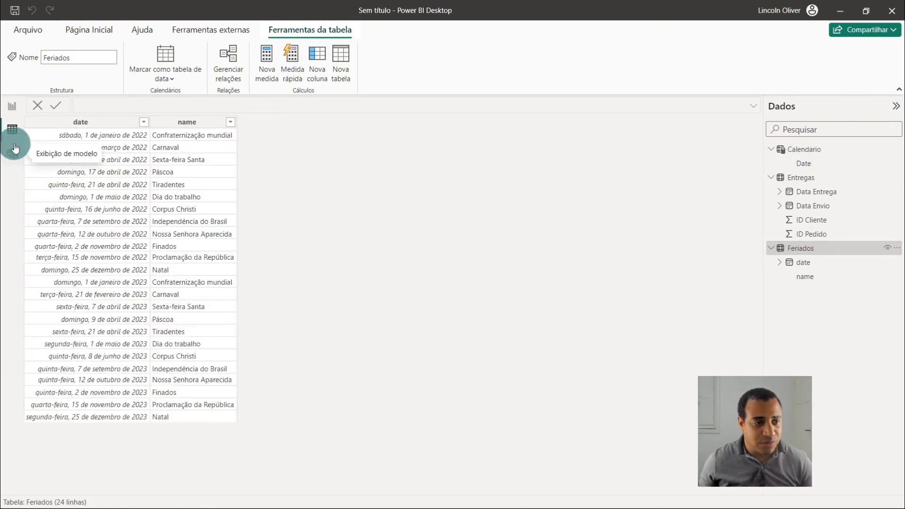
# Step: In the model diagram, collapse the properties and data panes, space out the Calendario and Feriados cards, and make the Calendario card taller
pyautogui.click(10, 154)
pyautogui.moveTo(495, 201); pyautogui.dragTo(486, 153)
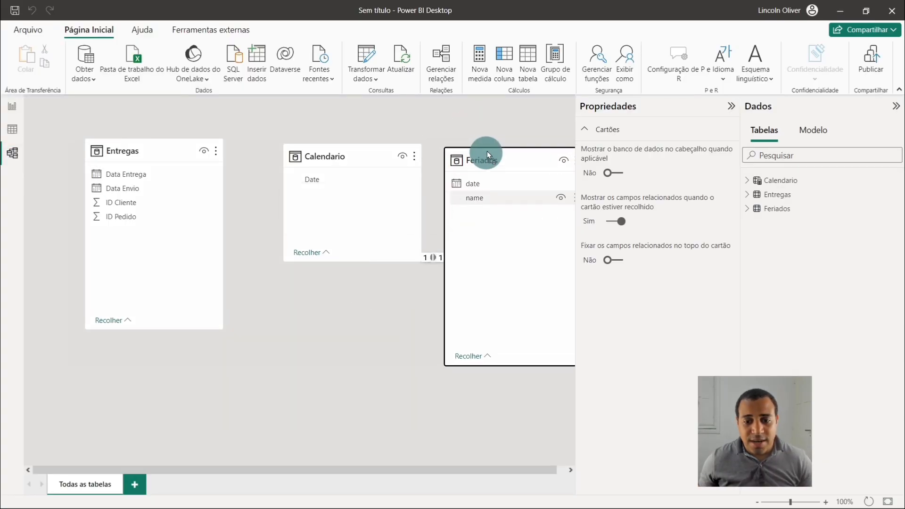
pyautogui.click(731, 106)
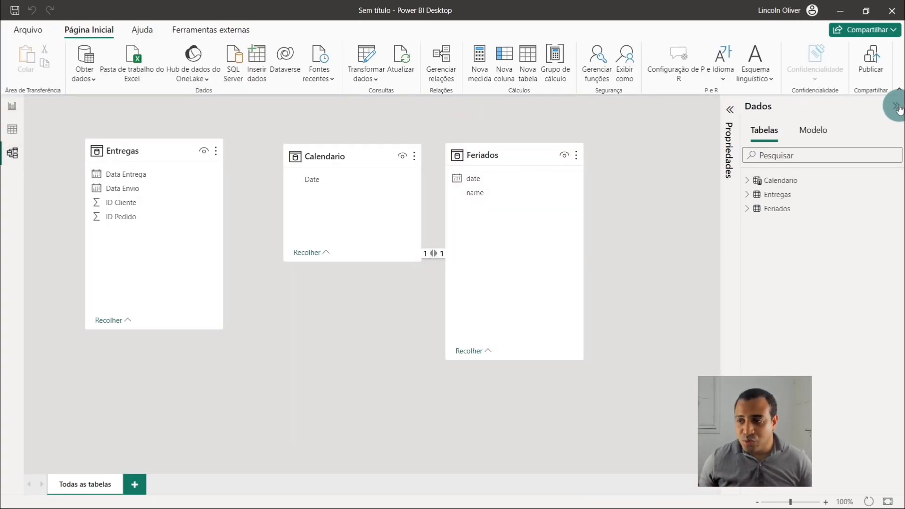
pyautogui.click(894, 107)
pyautogui.moveTo(390, 155)
pyautogui.mouseDown()
pyautogui.moveTo(255, 126)
pyautogui.moveTo(379, 150)
pyautogui.mouseUp()
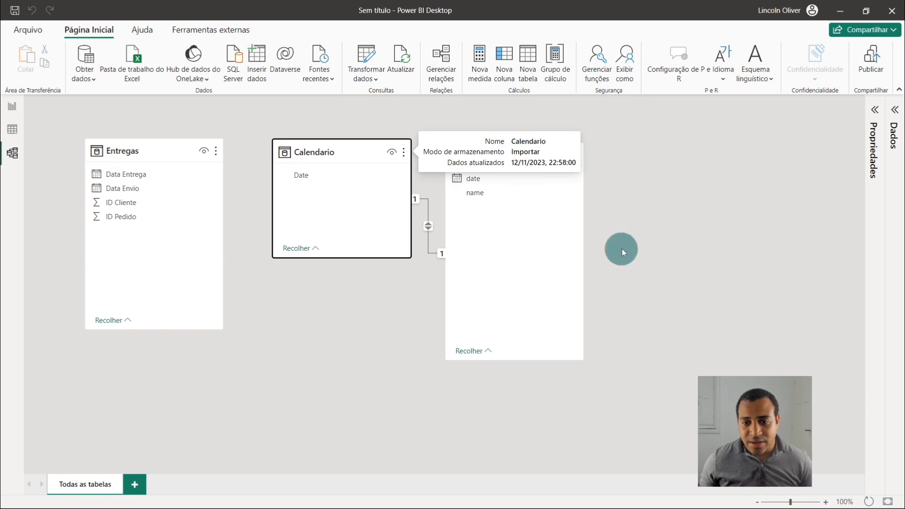
pyautogui.moveTo(507, 157); pyautogui.dragTo(526, 142)
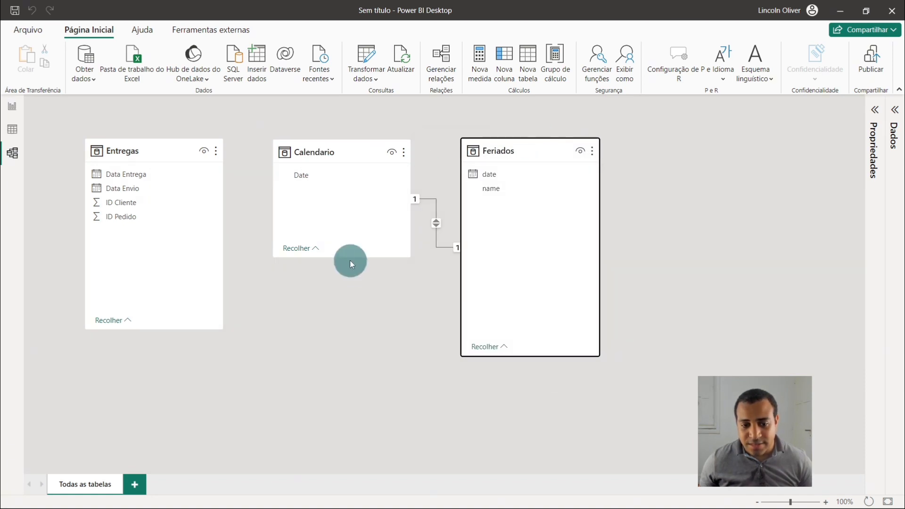
pyautogui.moveTo(351, 260); pyautogui.dragTo(371, 322)
pyautogui.moveTo(344, 165); pyautogui.dragTo(324, 197)
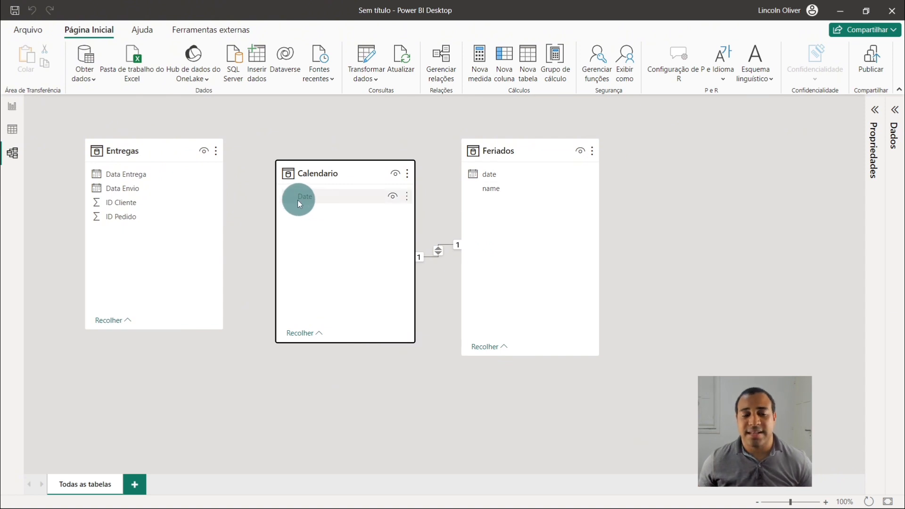
# Step: Move Feriados farther from Calendario, delete their relationship and recreate it between Calendario's Date and Feriados' date
pyautogui.moveTo(511, 151); pyautogui.dragTo(614, 151)
pyautogui.rightClick(540, 244)
pyautogui.click(556, 249)
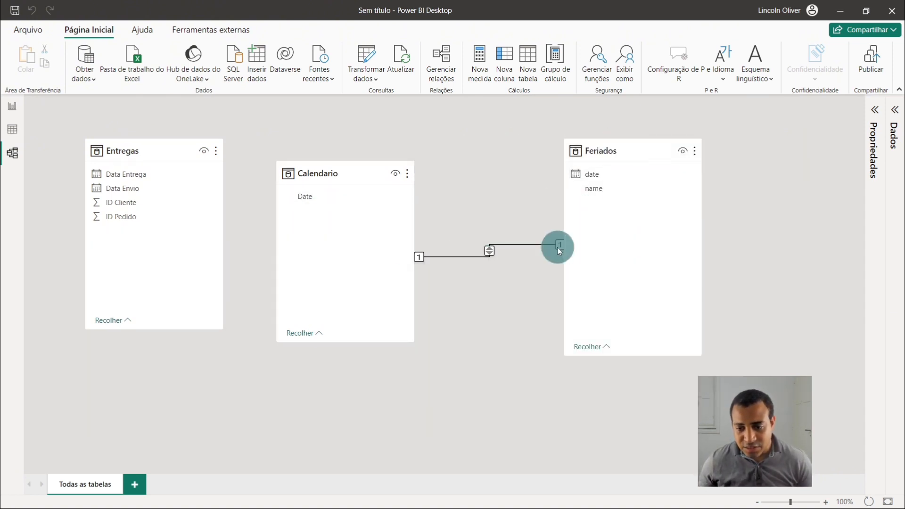
pyautogui.click(509, 287)
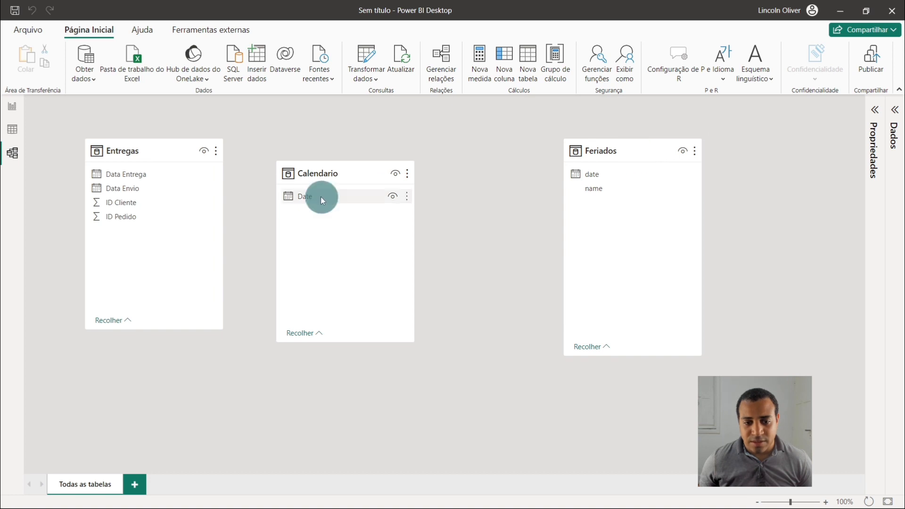
pyautogui.moveTo(313, 197); pyautogui.dragTo(602, 170)
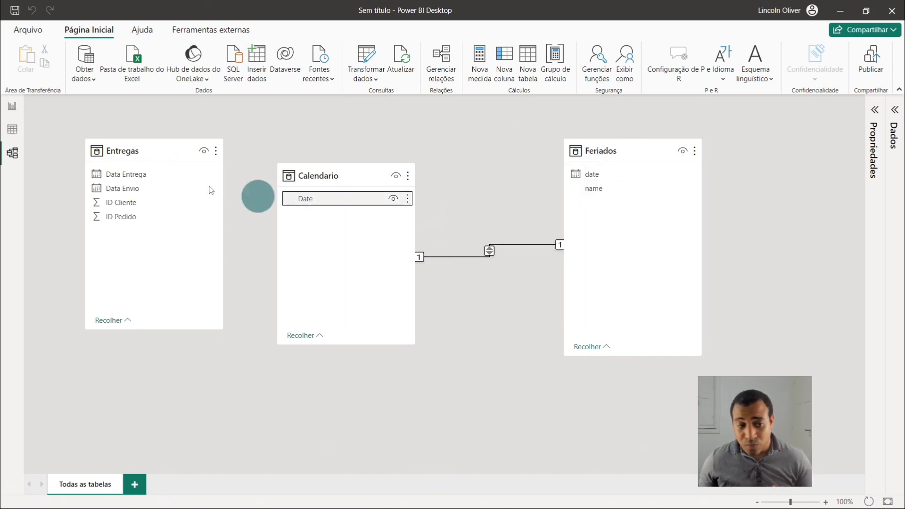
# Step: Add a calculated column named Data Feriado to the Calendario table
pyautogui.click(13, 129)
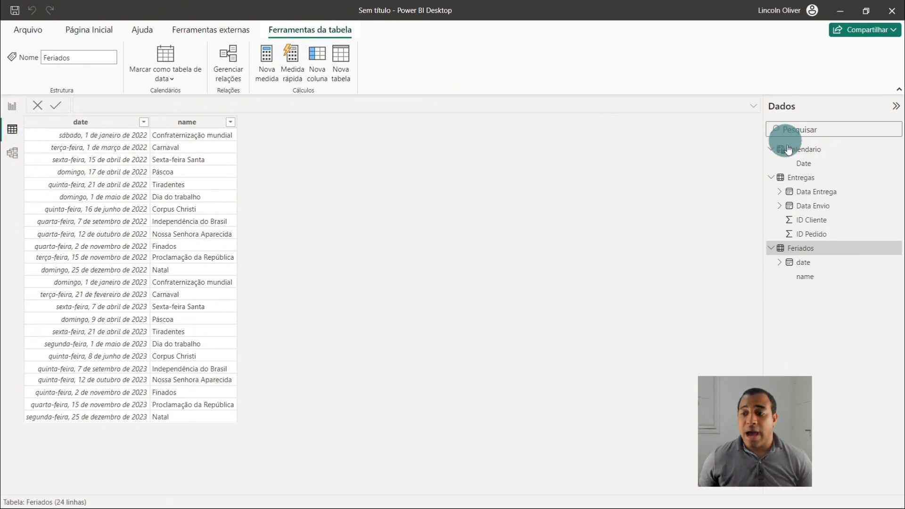
pyautogui.click(804, 149)
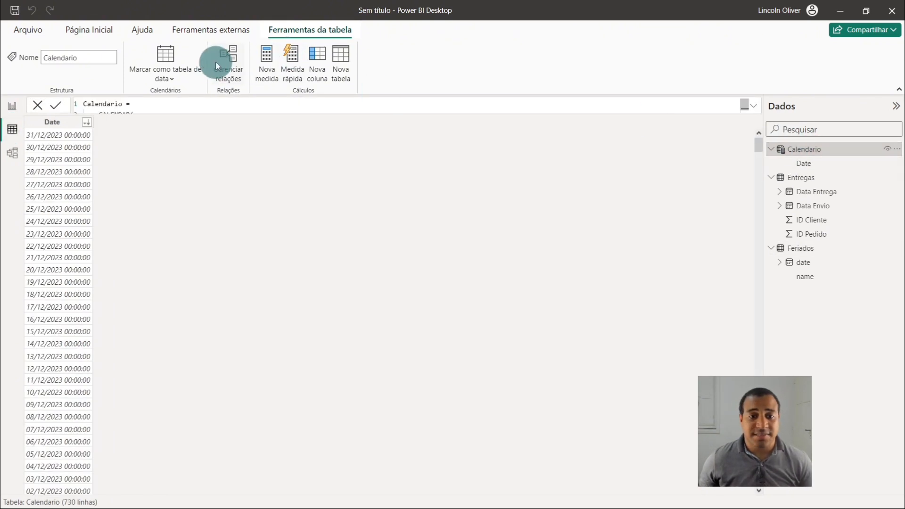
pyautogui.click(315, 66)
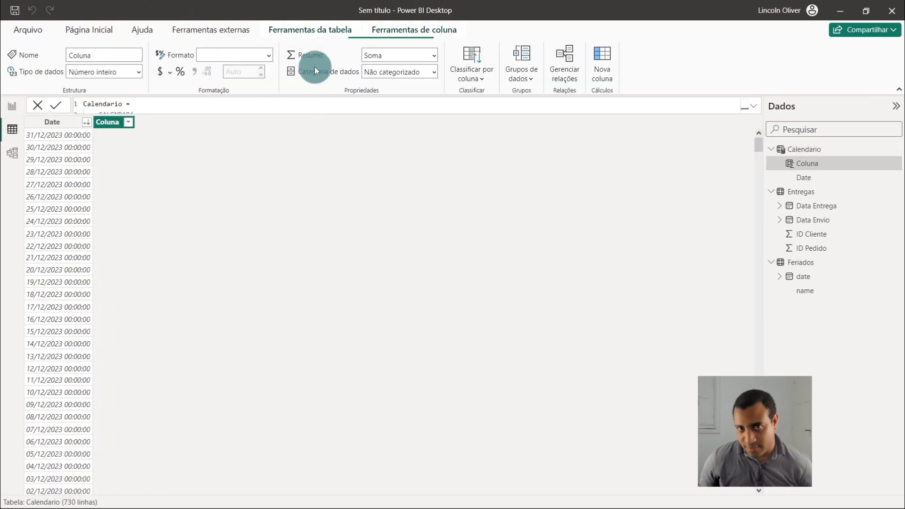
pyautogui.doubleClick(104, 104)
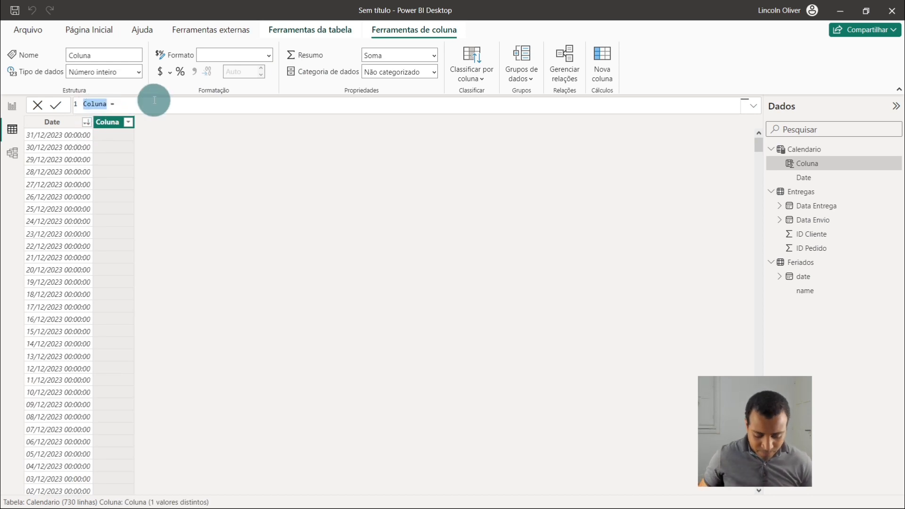
pyautogui.write('Data Feriada')
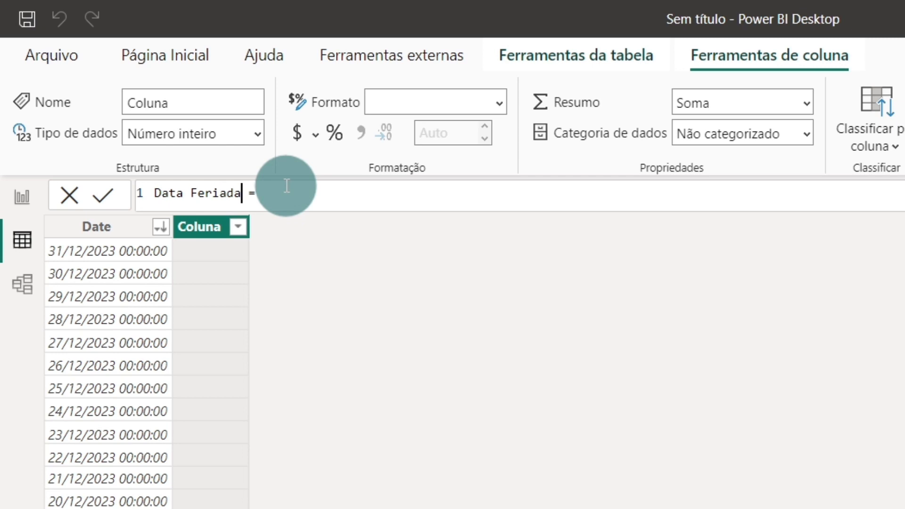
pyautogui.press('BackSpace')
pyautogui.write('o')
# Step: Define Data Feriado as RELATED(Feriados[date]), apply the formula and check the 25/12/2023 row
pyautogui.press('Right')
pyautogui.write('rel')
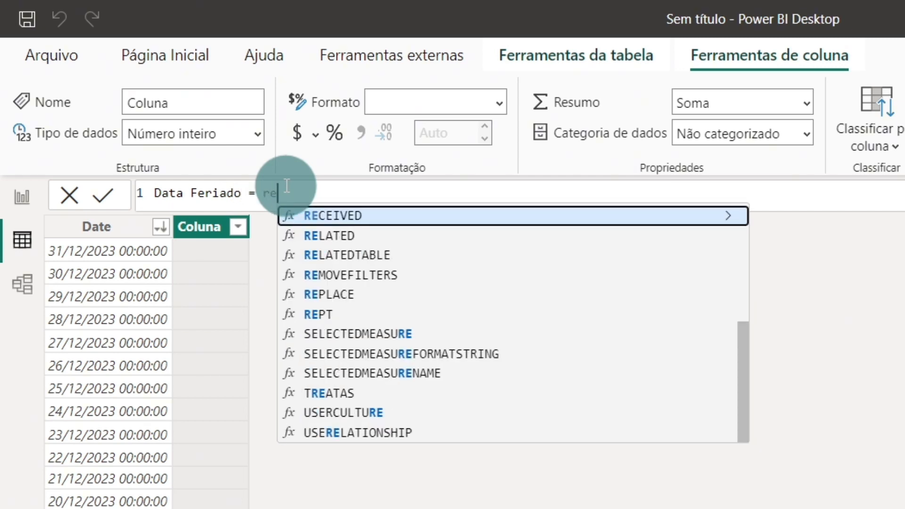
pyautogui.press('Tab')
pyautogui.press('Down')
pyautogui.press('Tab')
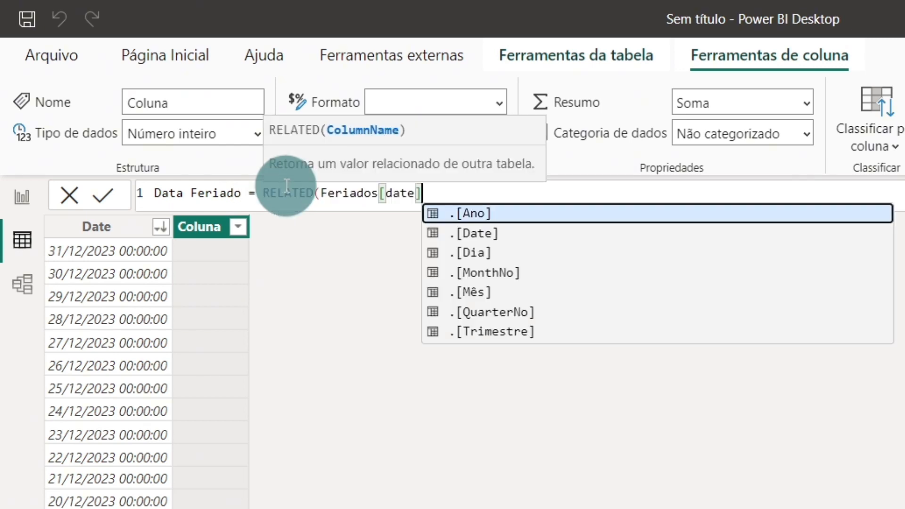
pyautogui.write(')')
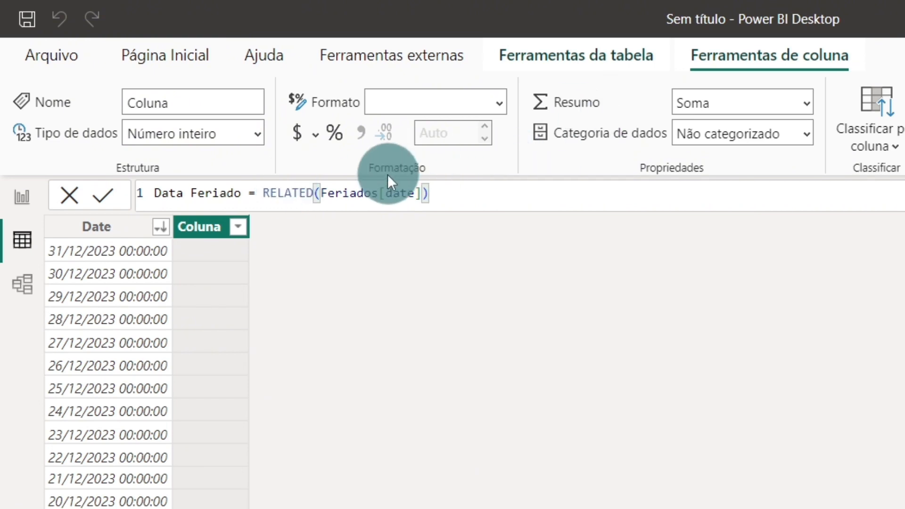
pyautogui.moveTo(306, 193); pyautogui.dragTo(597, 193)
pyautogui.click(609, 175)
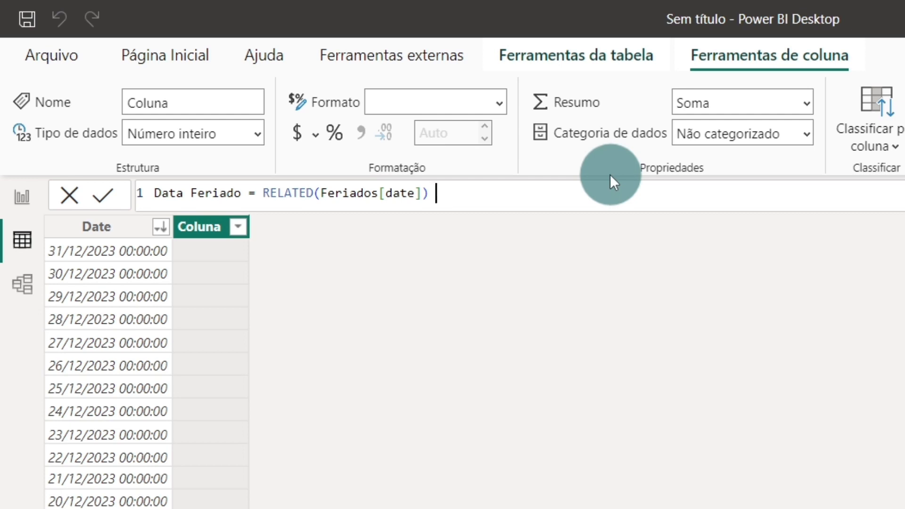
pyautogui.press('BackSpace')
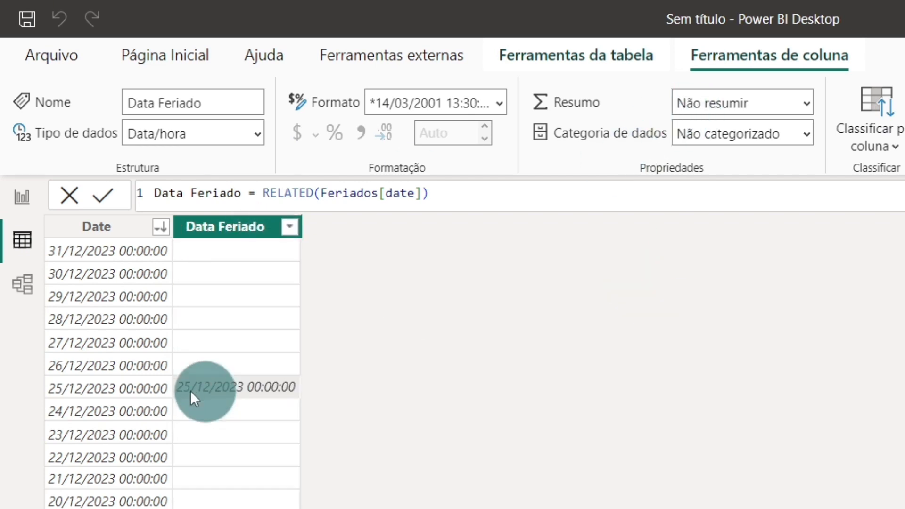
pyautogui.click(100, 380)
pyautogui.click(217, 387)
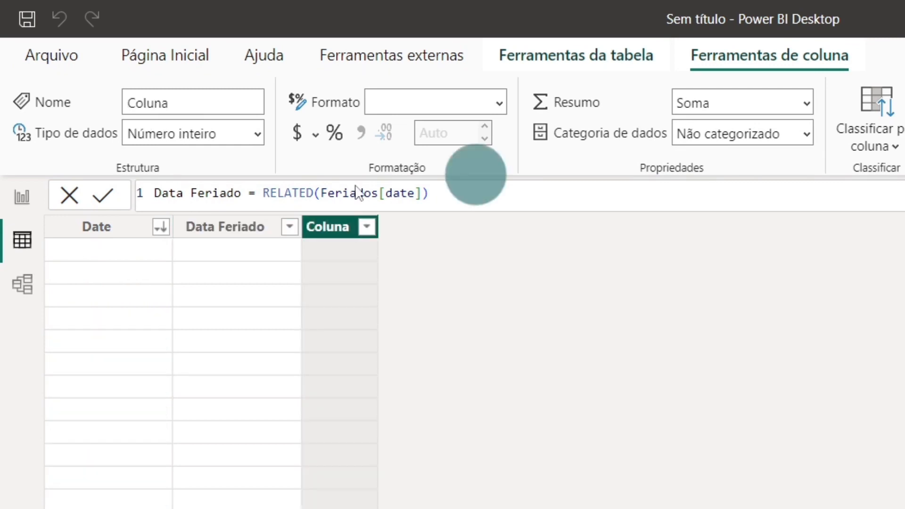
# Step: Add another calculated column to the Calendario table and name it Feriado
pyautogui.click(256, 193)
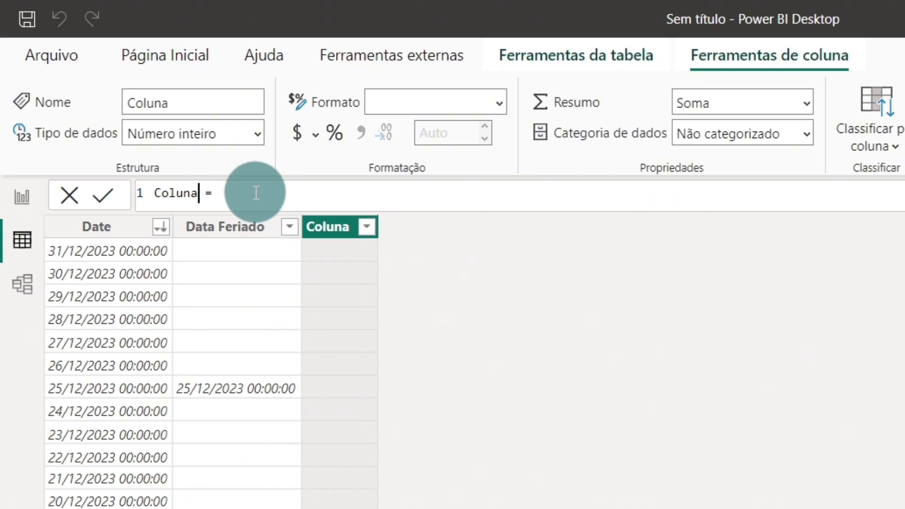
pyautogui.hotkey('ctrl', 'shift', 'Left')
pyautogui.press('Left')
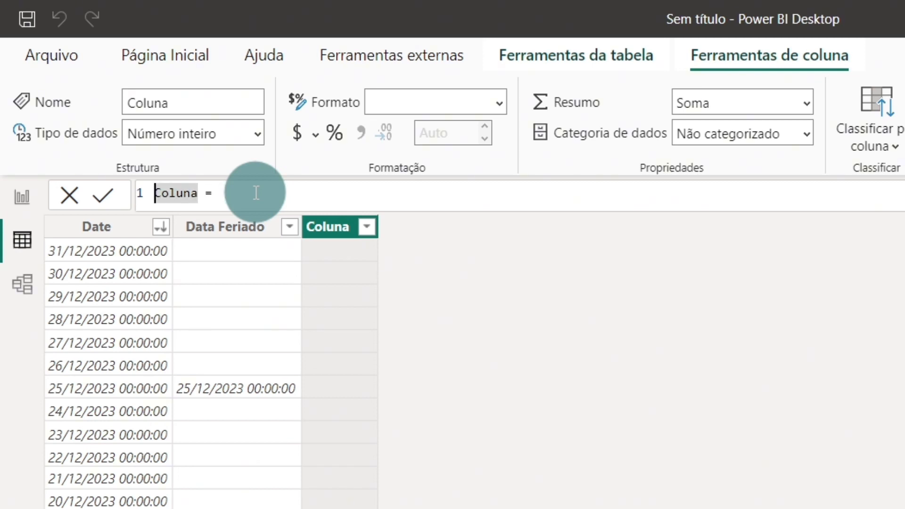
pyautogui.write('Feriado = ')
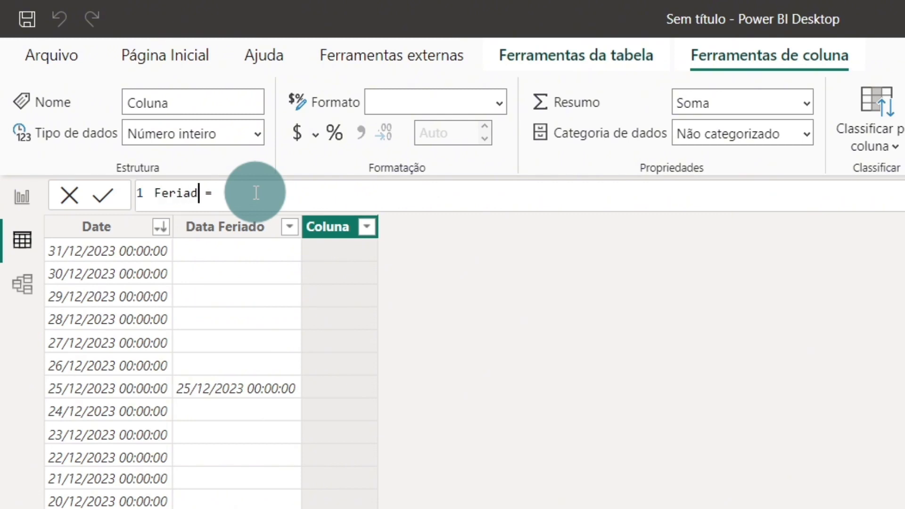
# Step: Define Feriado as IF(Calendario[Data Feriado]=BLANK(),"Não","Sim") and apply the formula
pyautogui.write('IF(')
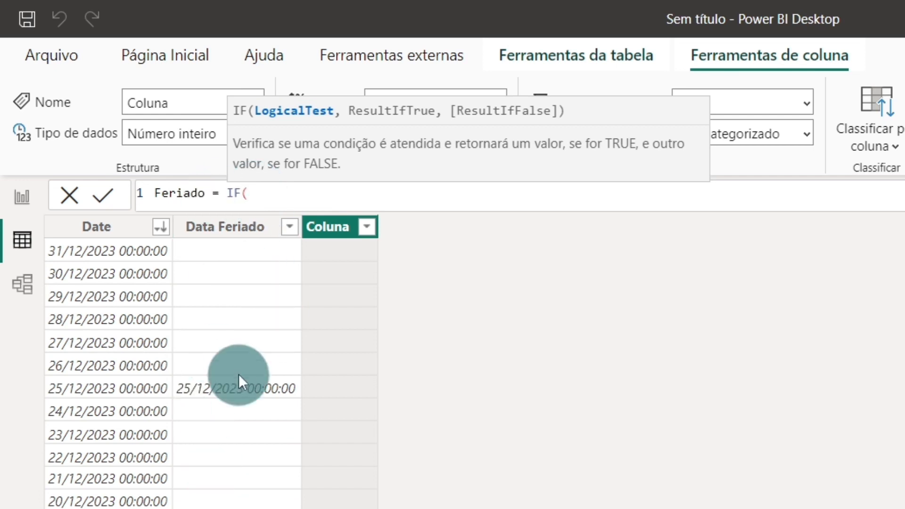
pyautogui.write('data')
pyautogui.press('Up')
pyautogui.press('Up')
pyautogui.press('Tab')
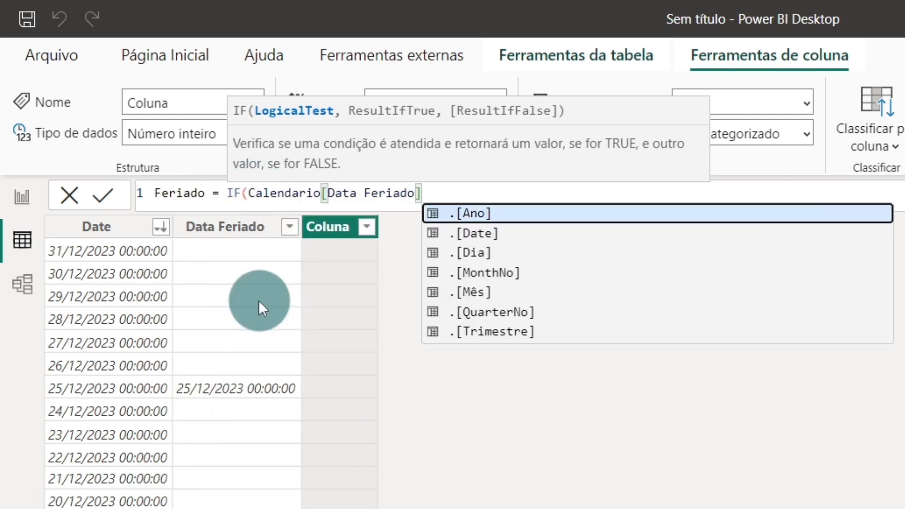
pyautogui.write('=blan')
pyautogui.press('Tab')
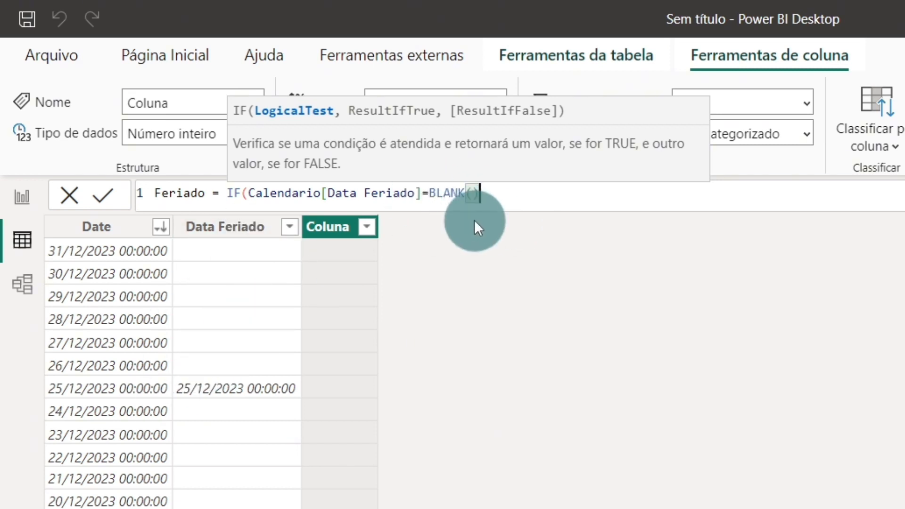
pyautogui.write(',"Não"')
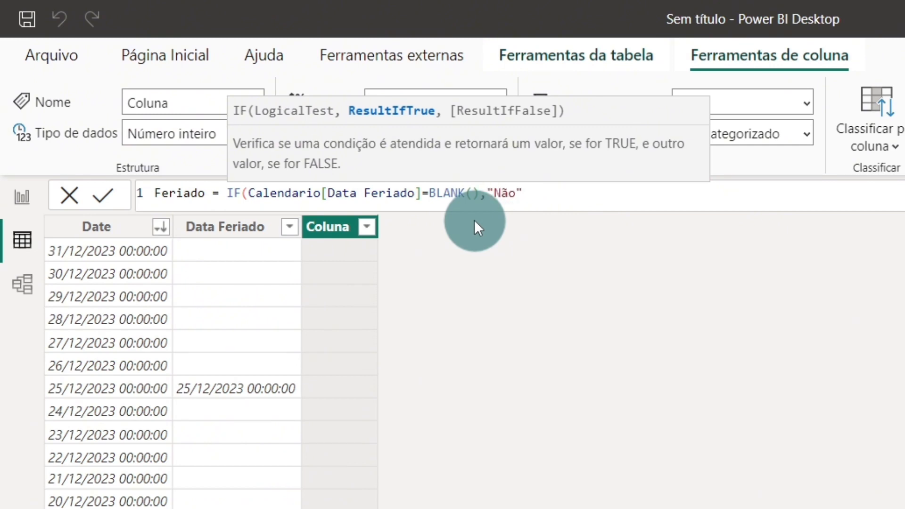
pyautogui.write(',"Sim")')
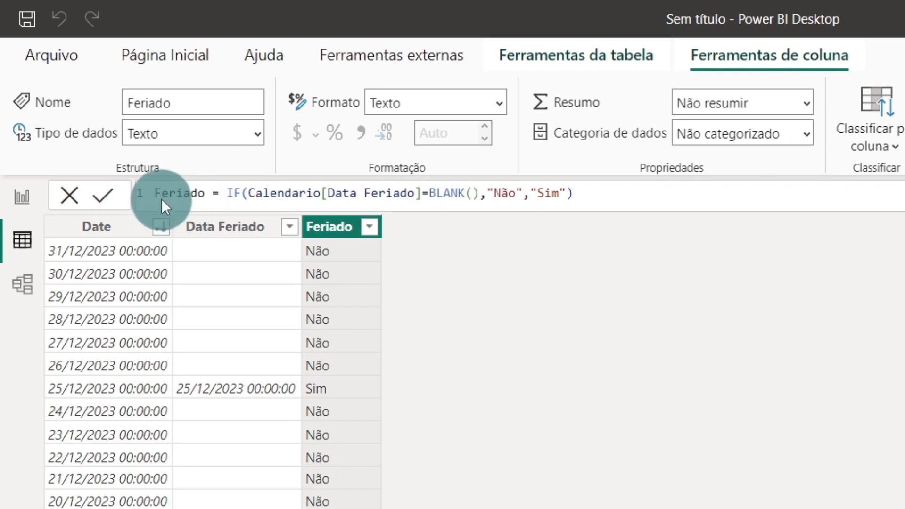
# Step: Add another calculated column to the Calendario table and name it Dia da Semana
pyautogui.doubleClick(175, 193)
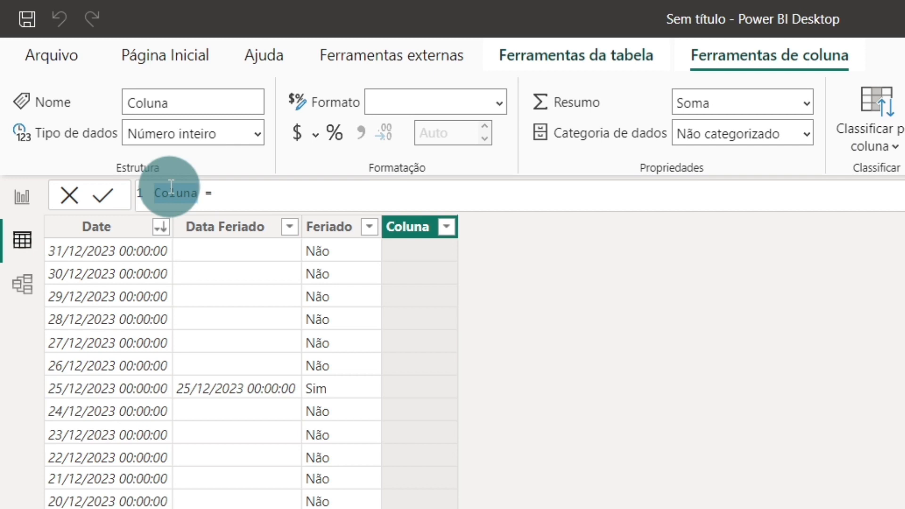
pyautogui.write('Dia da Semana')
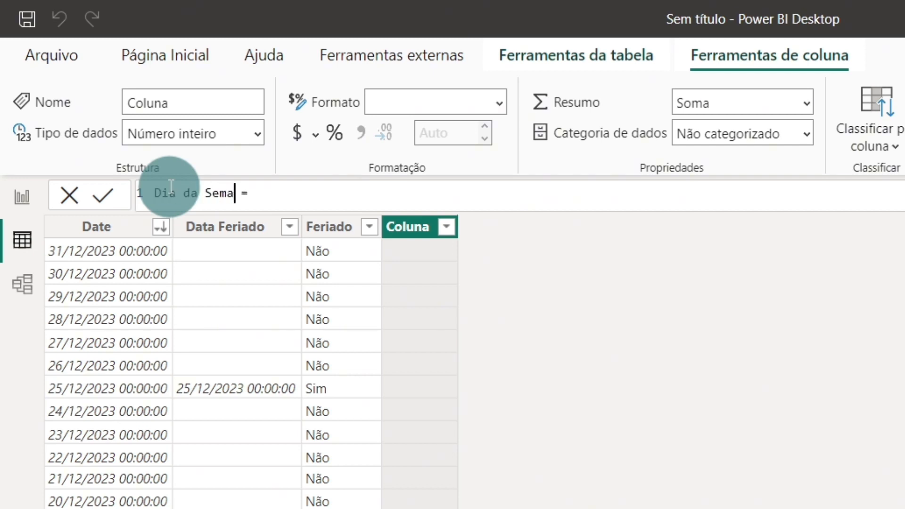
pyautogui.press('Right')
pyautogui.press('Right')
pyautogui.press('Right')
# Step: Define Dia da Semana as WEEKDAY(Calendario[Date]) and apply the formula
pyautogui.write('wee')
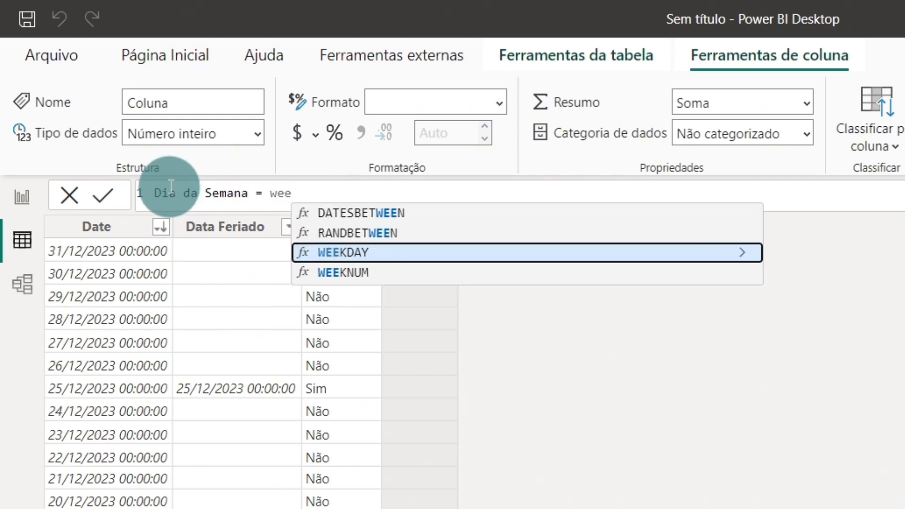
pyautogui.press('Tab')
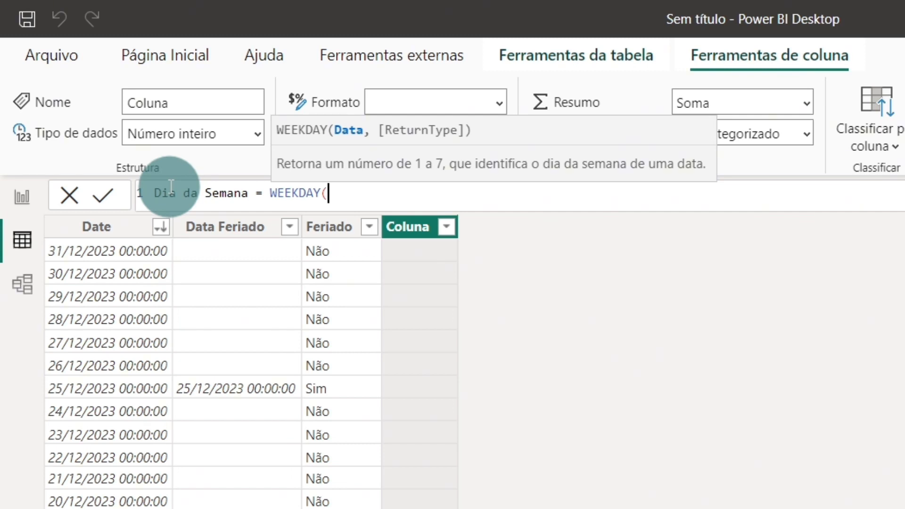
pyautogui.write('date')
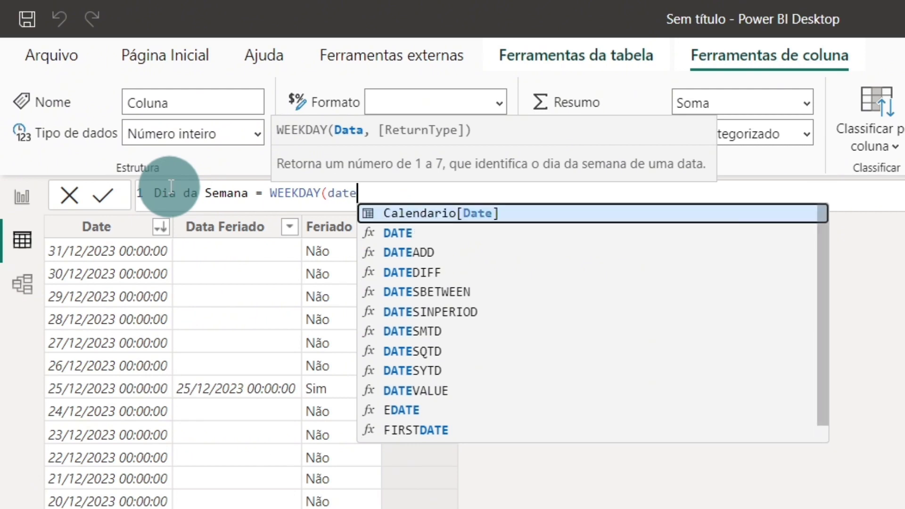
pyautogui.press('Tab')
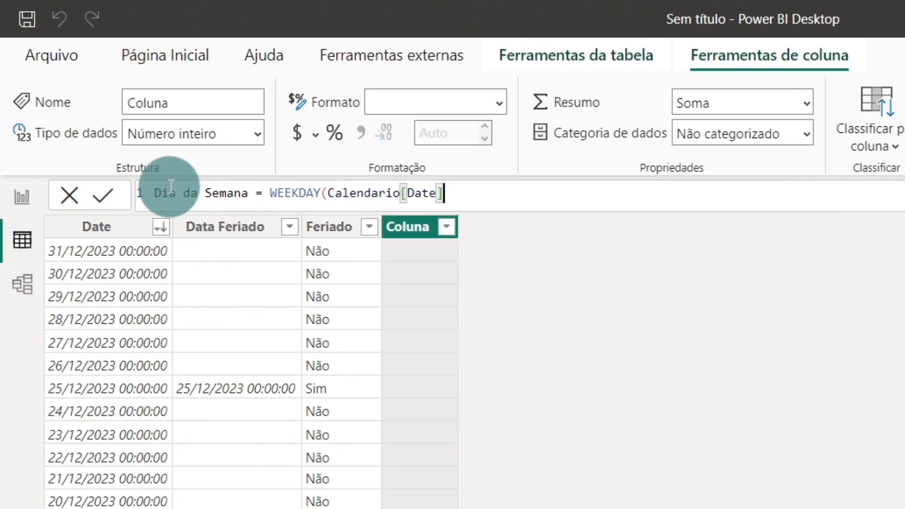
pyautogui.write(')')
pyautogui.press('Return')
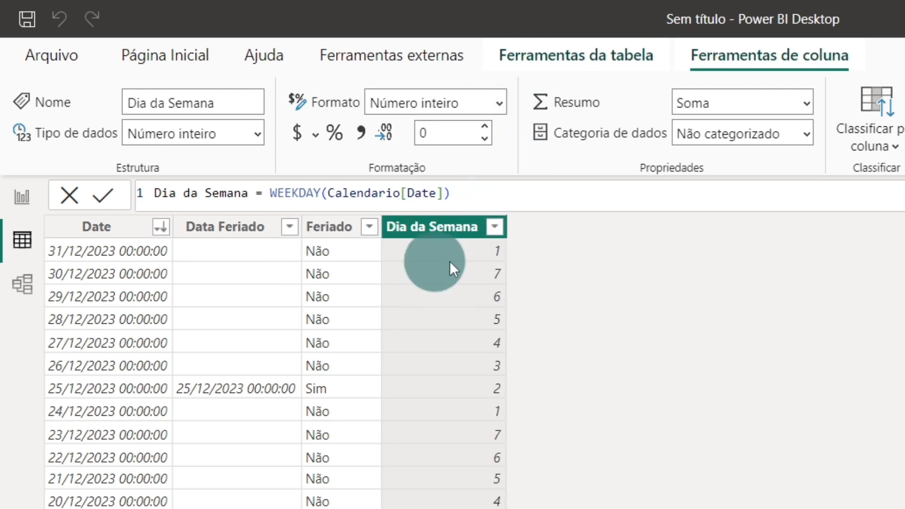
# Step: Review the weekday numbers in Dia da Semana and sort the Calendario table by Date in ascending order
pyautogui.scroll(-12, 494, 479)
pyautogui.scroll(12, 494, 479)
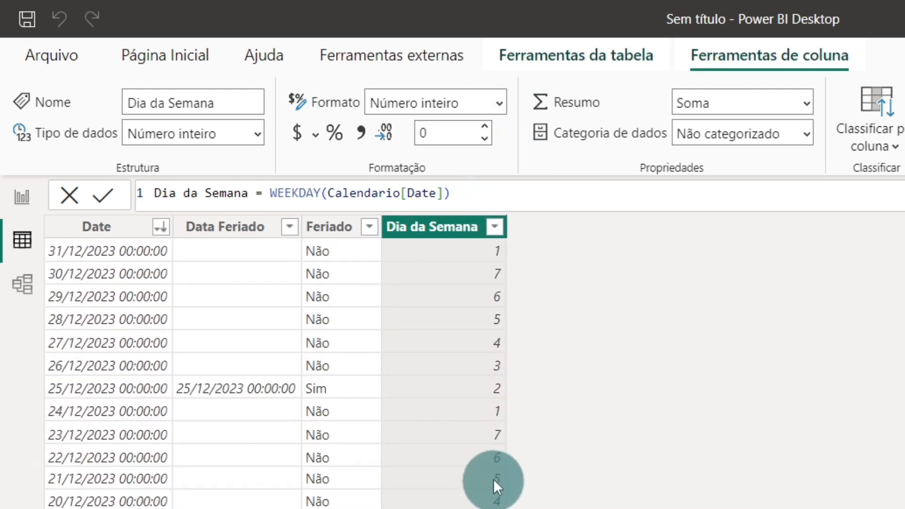
pyautogui.click(500, 252)
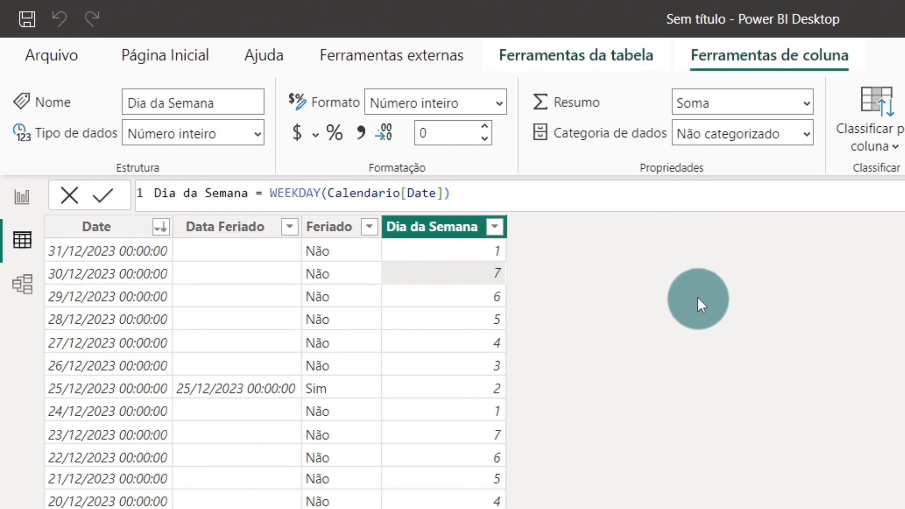
pyautogui.click(161, 228)
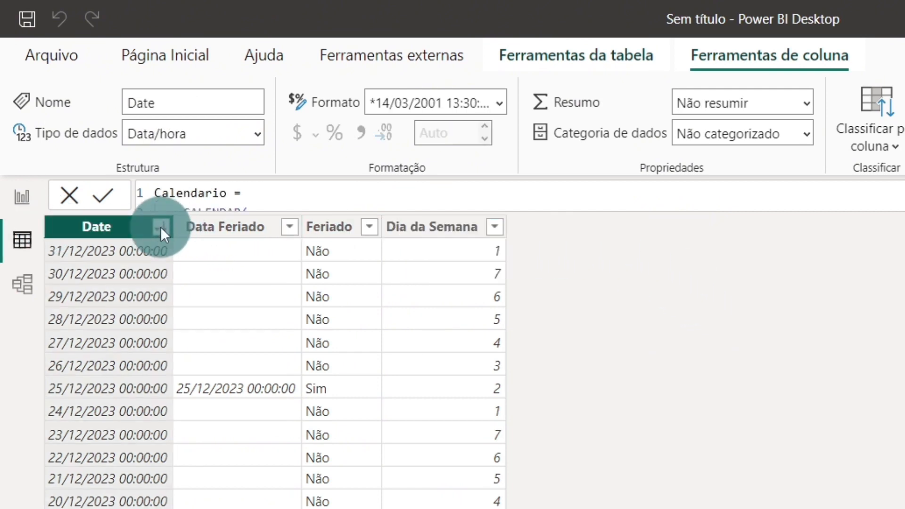
pyautogui.click(161, 227)
pyautogui.click(239, 255)
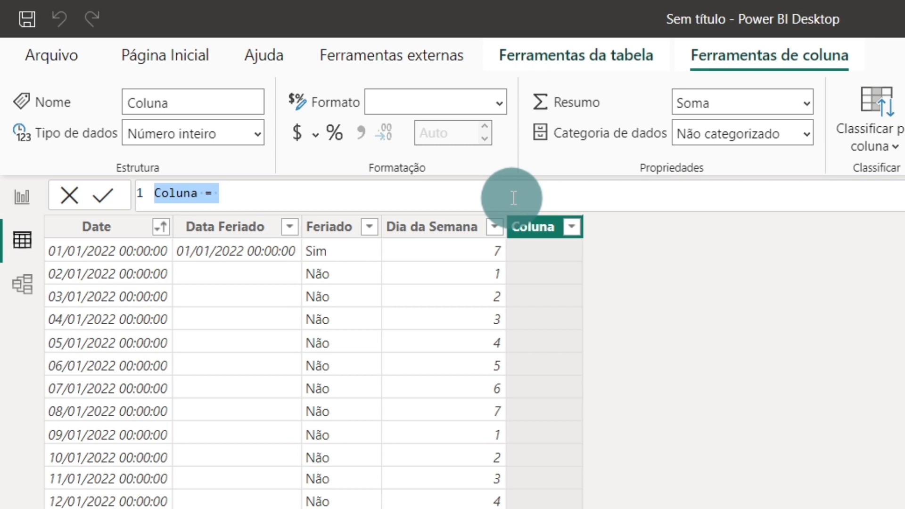
# Step: Add a calculated column to the Calendario table and name it Dia Útil
pyautogui.press('Home')
pyautogui.hotkey('ctrl', 'shift', 'Right')
pyautogui.write('Dia ')
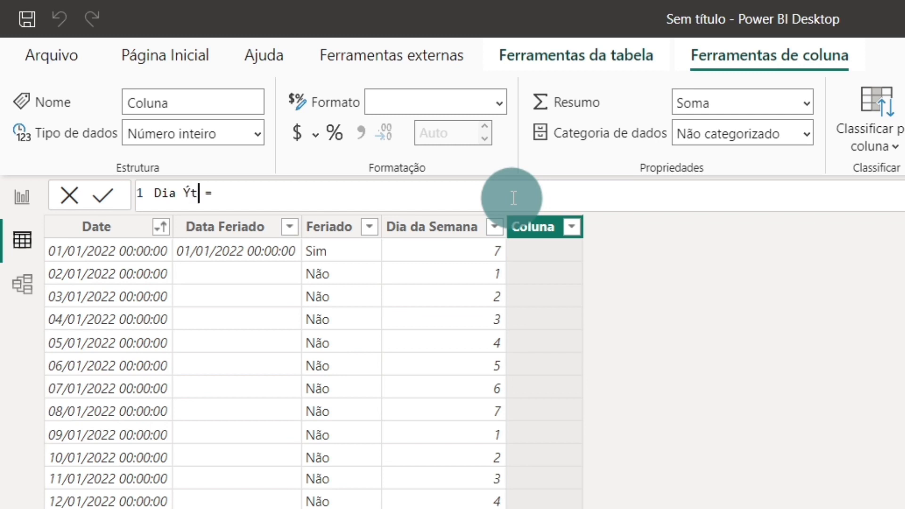
pyautogui.write('Útil')
pyautogui.press('Right')
pyautogui.press('Right')
# Step: Start the Dia Útil formula with a SWITCH function on an indented line below the column name
pyautogui.hotkey('shift', 'Return')
pyautogui.hotkey('shift', 'Return')
pyautogui.hotkey('shift', 'Return')
pyautogui.press('Up')
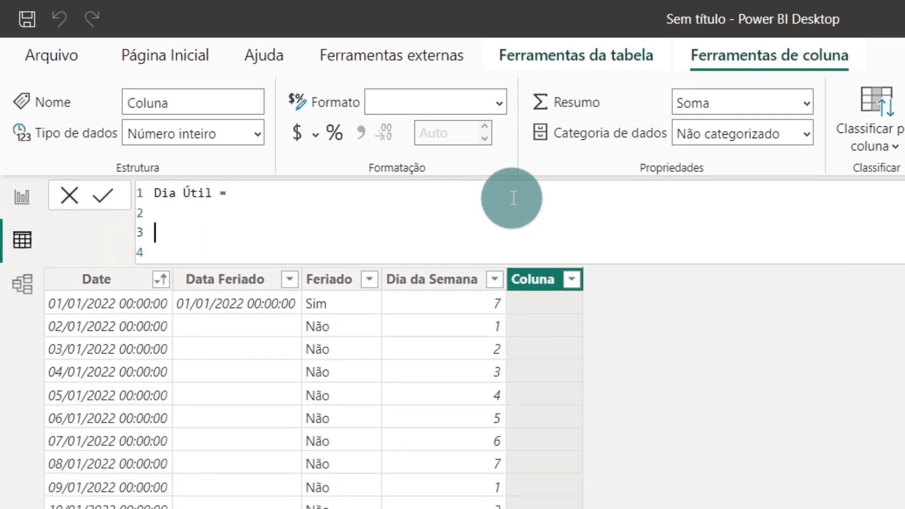
pyautogui.press('Tab')
pyautogui.write('s')
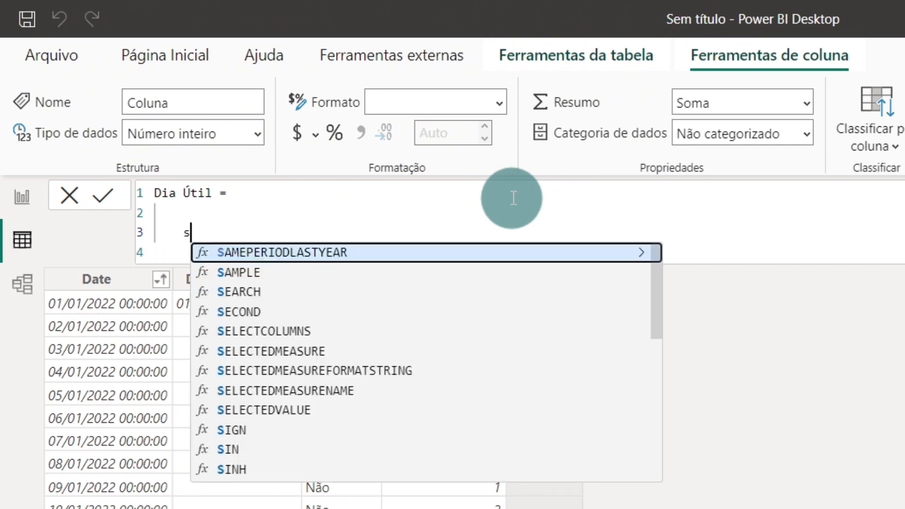
pyautogui.press('BackSpace')
pyautogui.write('swi')
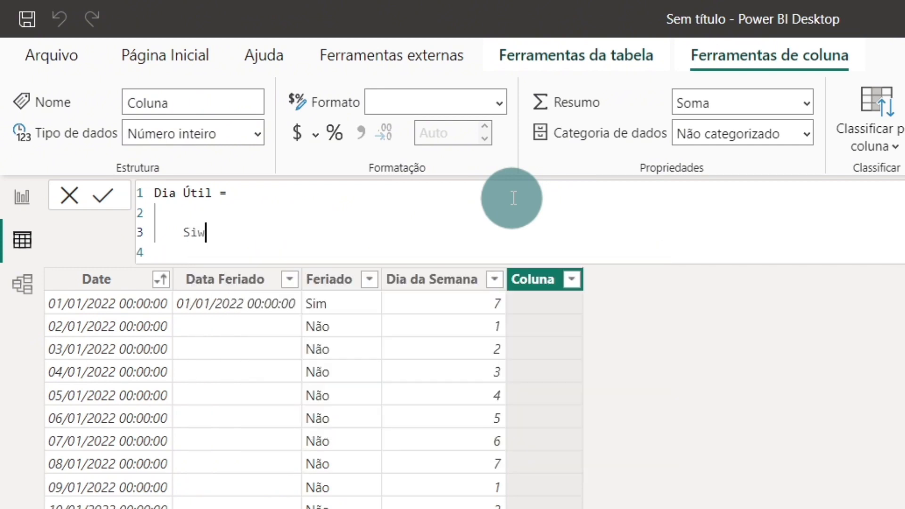
pyautogui.press('Tab')
pyautogui.hotkey('shift', 'Return')
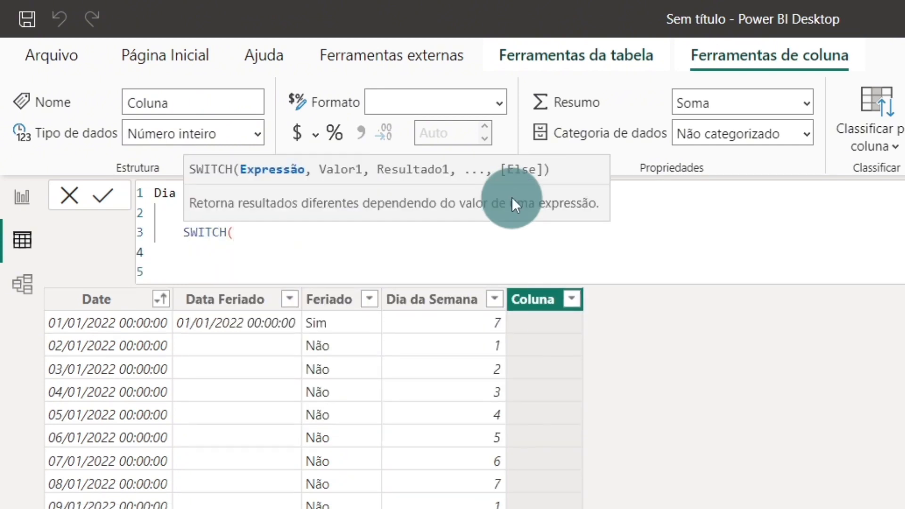
# Step: Enter TRUE() as the SWITCH expression and leave an empty line below it for the first condition
pyautogui.press('capslock')
pyautogui.write('TRUE')
pyautogui.press('Tab')
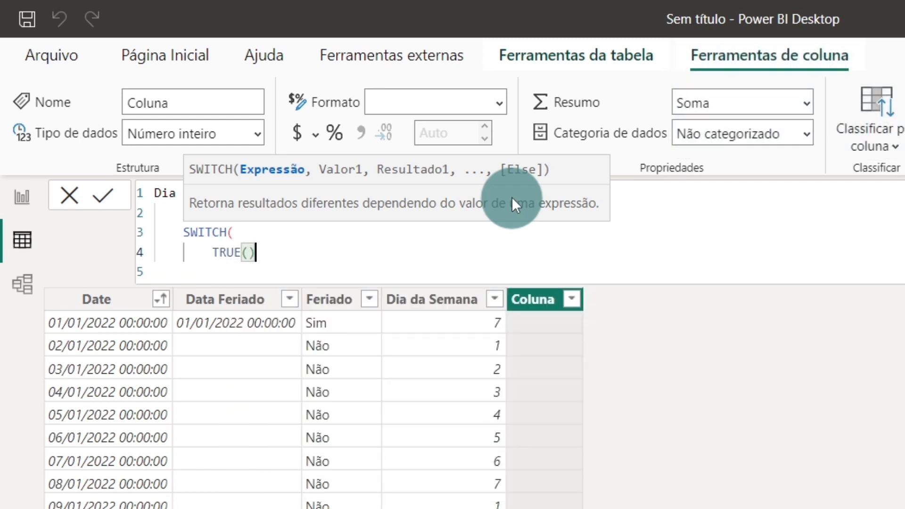
pyautogui.write(',')
pyautogui.hotkey('shift', 'Return')
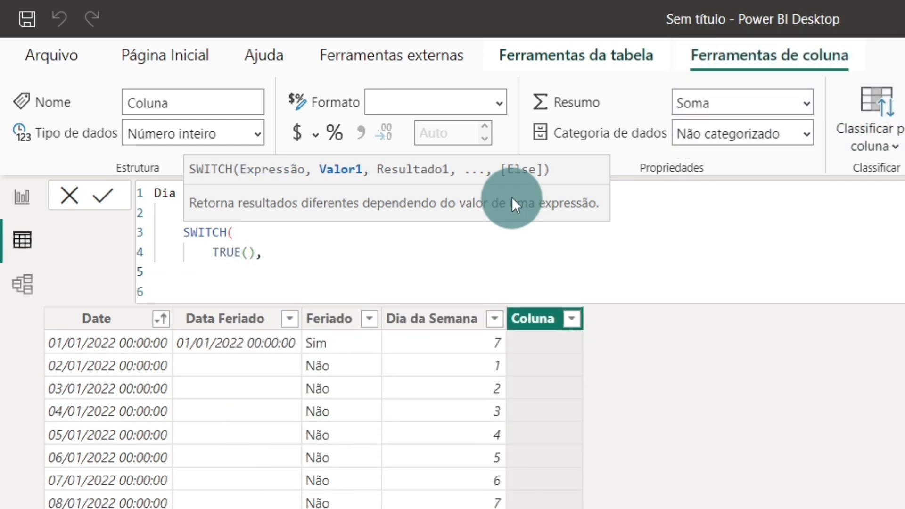
pyautogui.moveTo(182, 231); pyautogui.dragTo(370, 242)
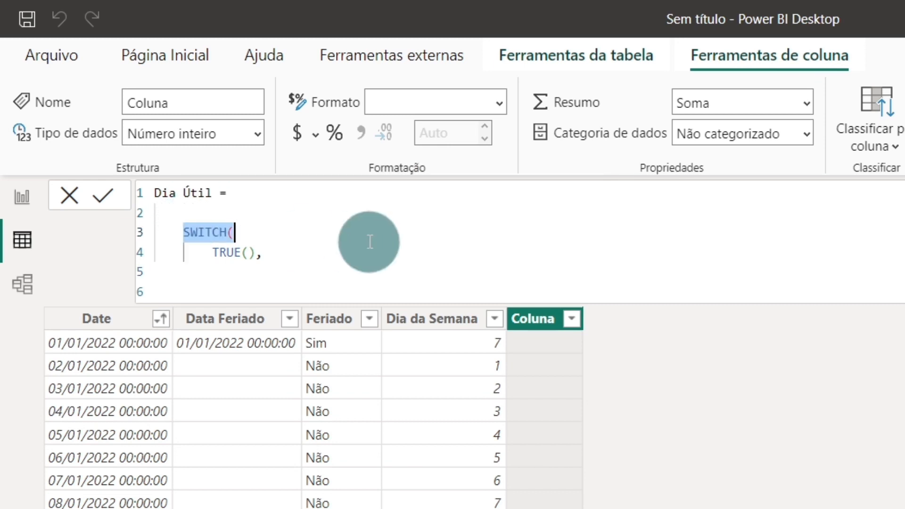
pyautogui.moveTo(211, 255); pyautogui.dragTo(311, 247)
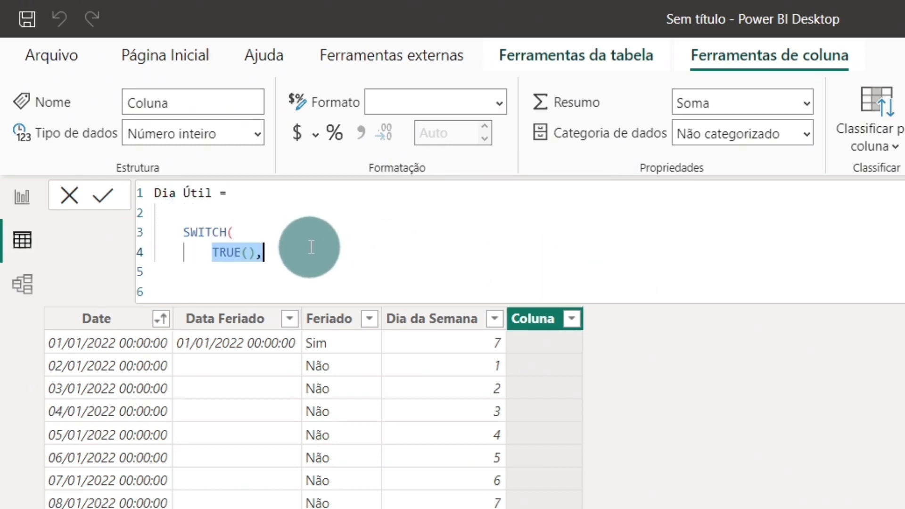
pyautogui.click(262, 272)
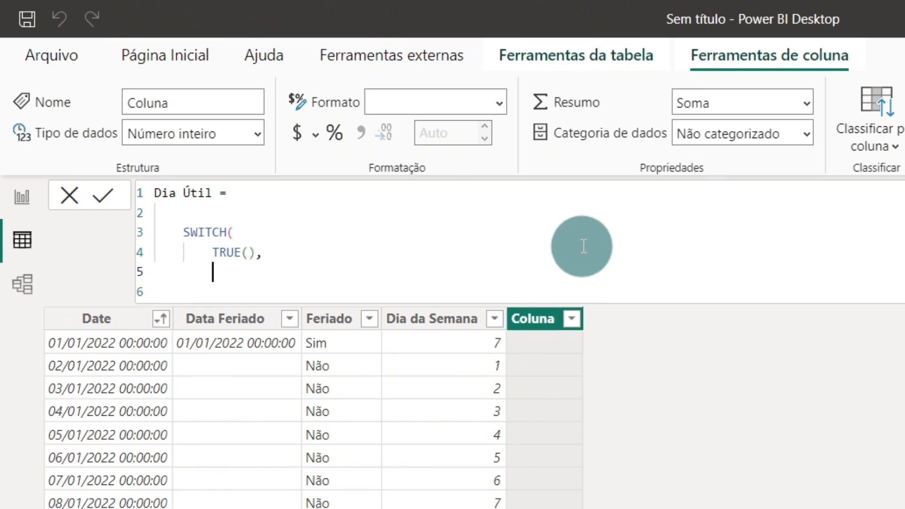
# Step: Add a SWITCH condition that returns 0 when Calendario[Dia da Semana]=7
pyautogui.write('Dia')
pyautogui.press('Tab')
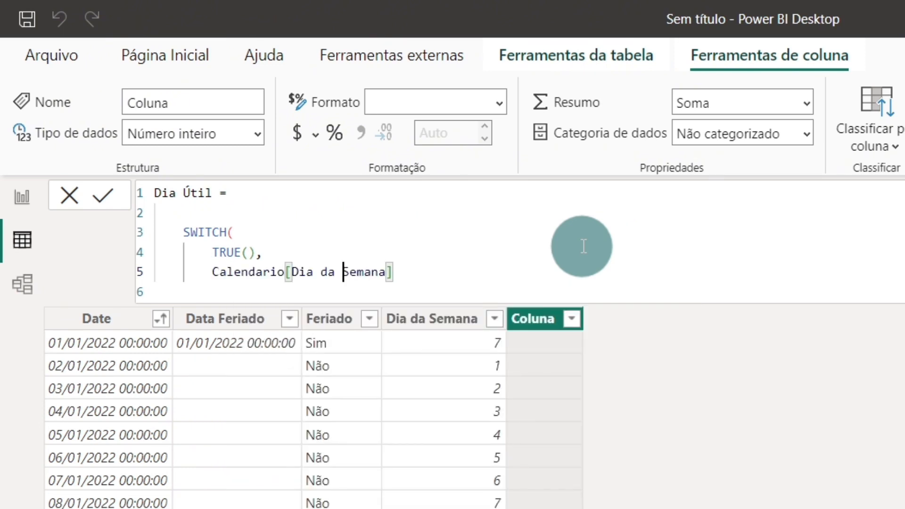
pyautogui.hotkey('ctrl', 'Left')
pyautogui.hotkey('ctrl', 'Left')
pyautogui.hotkey('ctrl', 'Left')
pyautogui.hotkey('ctrl', 'Right')
pyautogui.hotkey('ctrl', 'Right')
pyautogui.hotkey('ctrl', 'Right')
pyautogui.hotkey('ctrl', 'Right')
pyautogui.hotkey('ctrl', 'Right')
pyautogui.write('=')
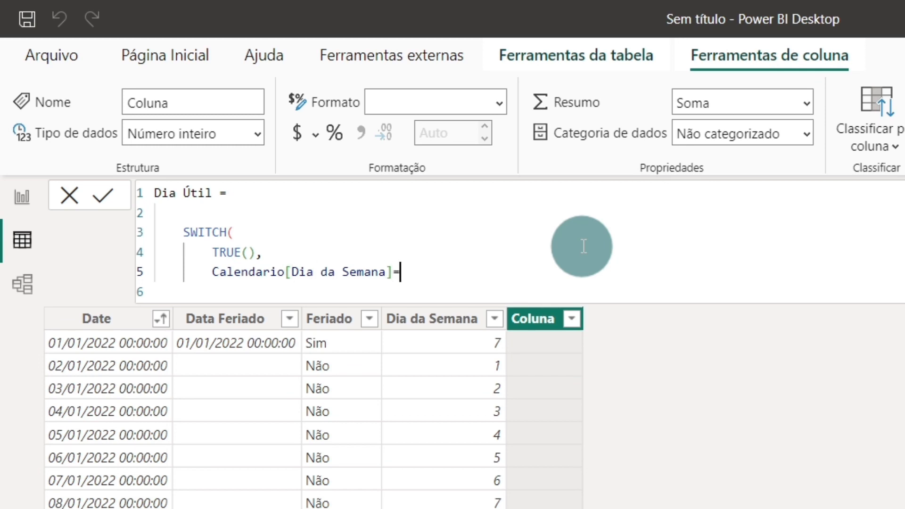
pyautogui.write('7,')
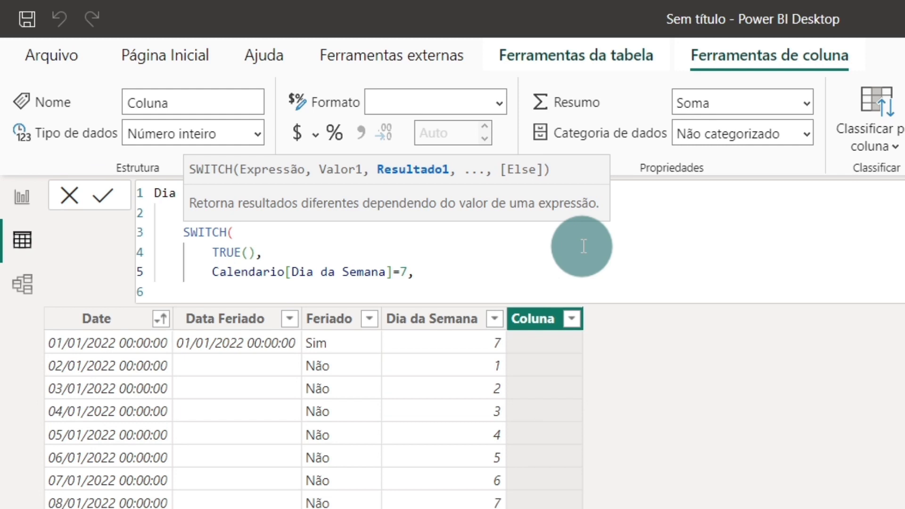
pyautogui.write('0,')
# Step: Add a second SWITCH condition on its own line that returns 0 when Calendario[Dia da Semana]=1
pyautogui.press('Return')
pyautogui.write('CA')
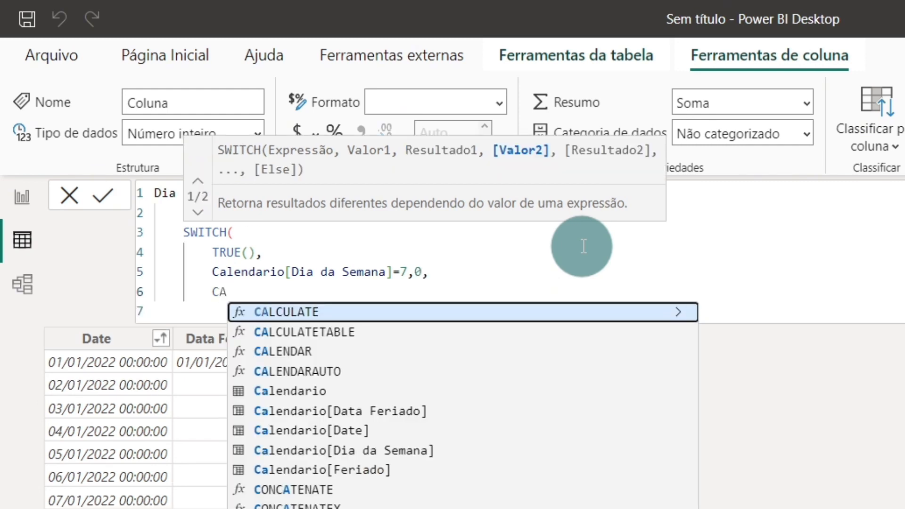
pyautogui.press('BackSpace')
pyautogui.press('BackSpace')
pyautogui.write('DIA')
pyautogui.press('Tab')
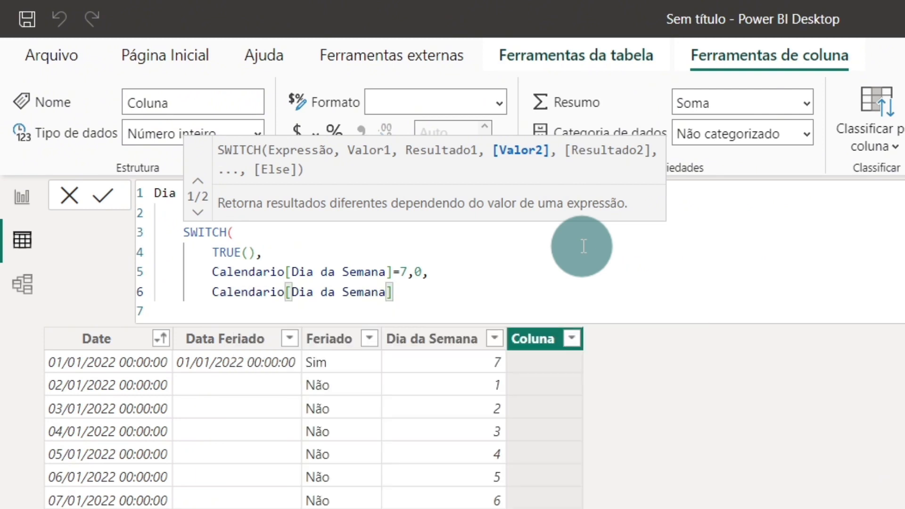
pyautogui.write('=1,0')
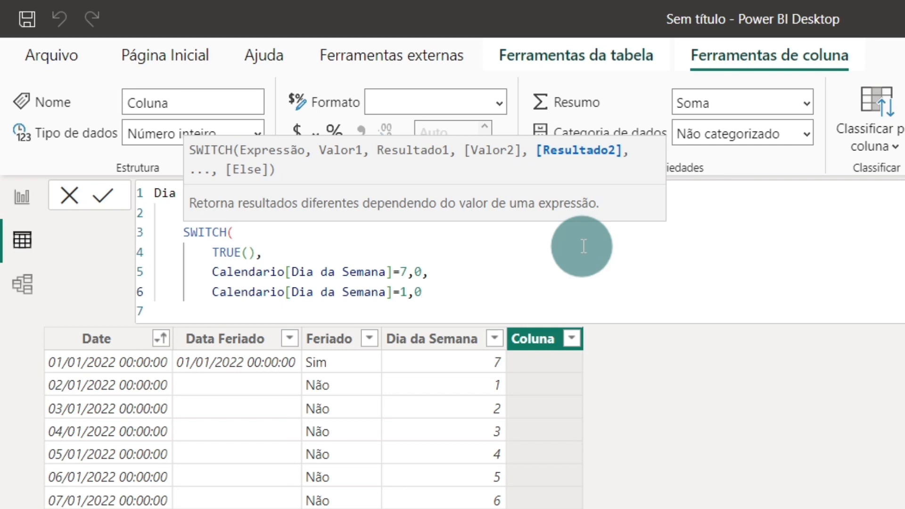
pyautogui.write(',')
# Step: Add a third SWITCH condition on its own line that returns 0 when Calendario[Feriado]="Sim"
pyautogui.press('Return')
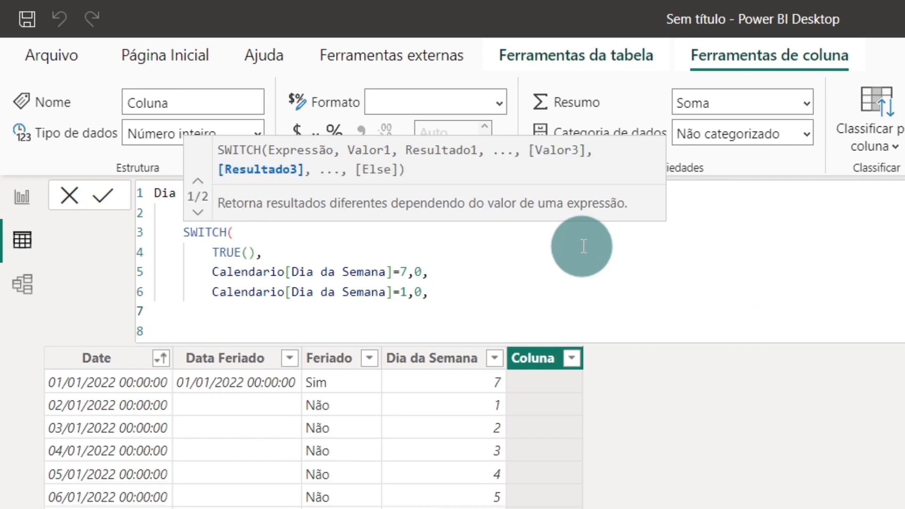
pyautogui.write('D')
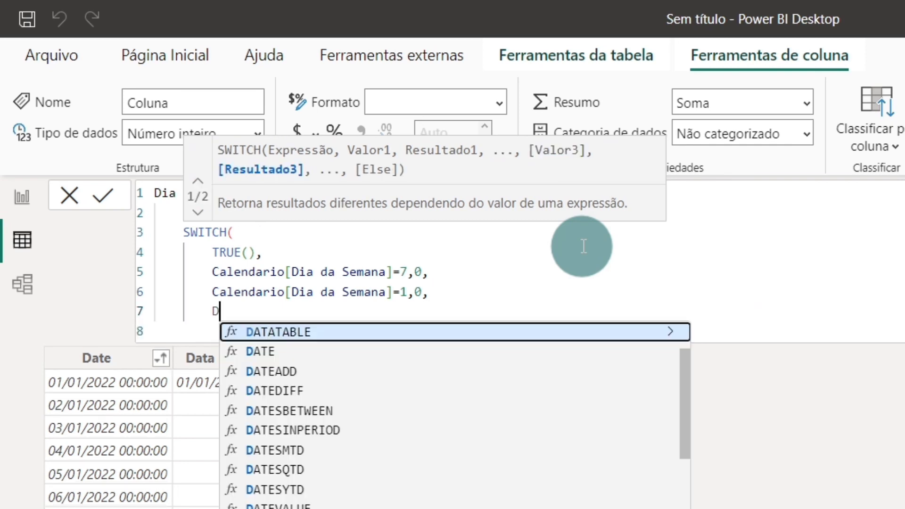
pyautogui.press('BackSpace')
pyautogui.write('FERI')
pyautogui.press('Tab')
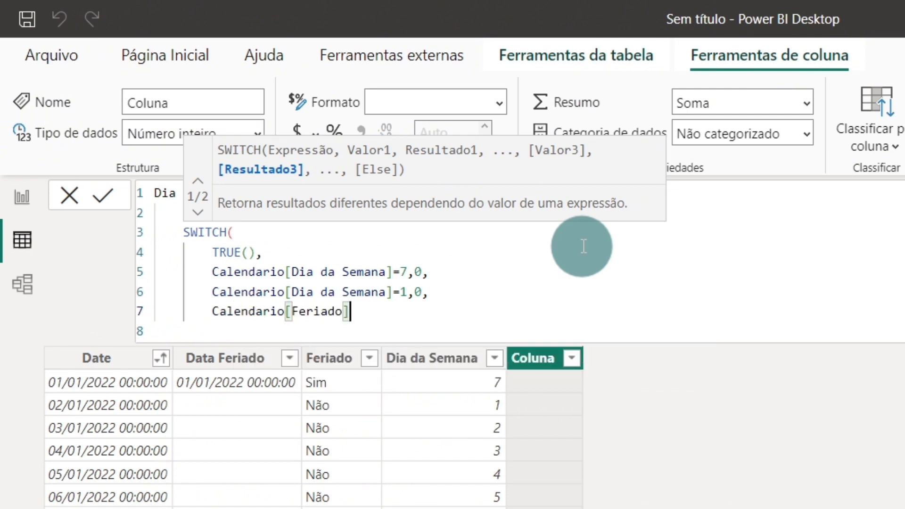
pyautogui.write('="sIM')
pyautogui.press('BackSpace')
pyautogui.press('BackSpace')
pyautogui.press('BackSpace')
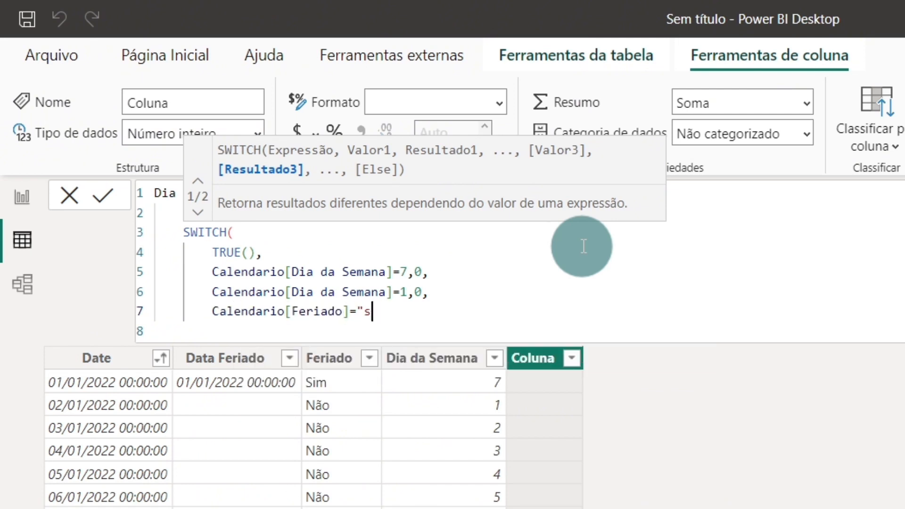
pyautogui.press('capslock')
pyautogui.write('SIm')
pyautogui.press('BackSpace')
pyautogui.press('BackSpace')
pyautogui.write('im",')
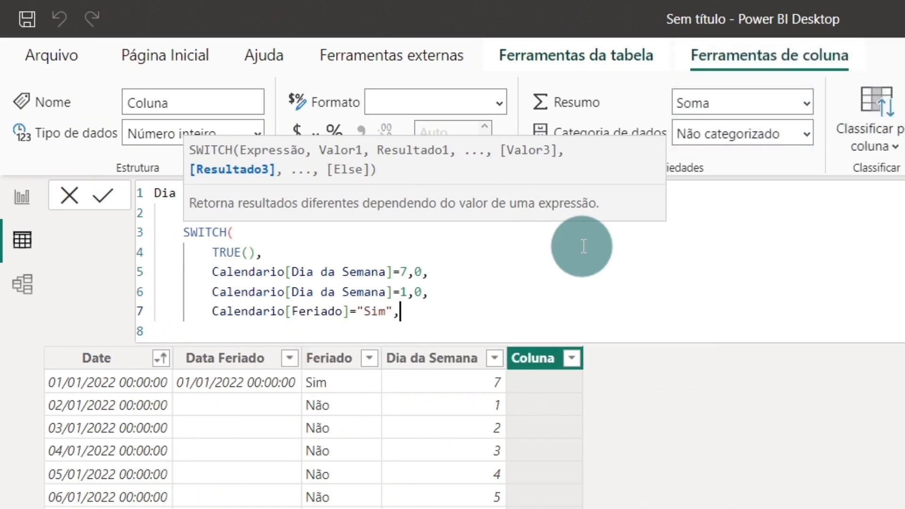
pyautogui.write('0,')
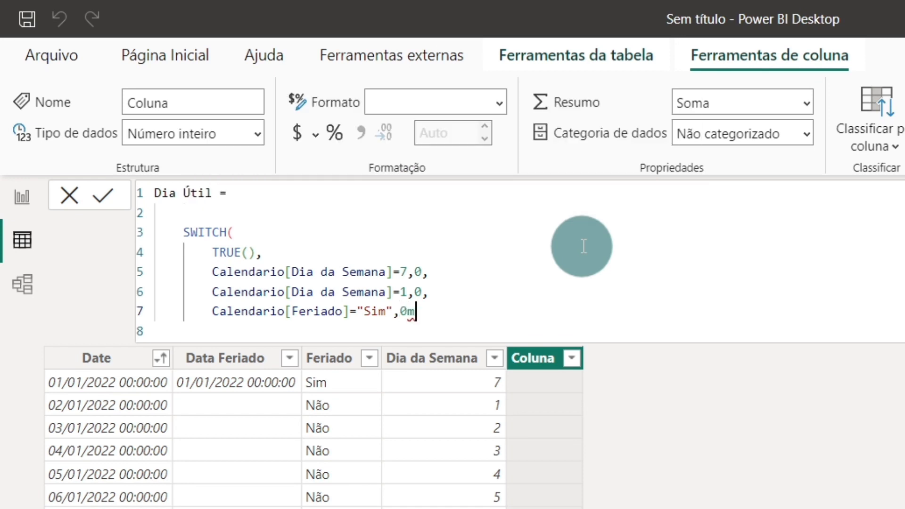
# Step: Set 1 as the SWITCH default result on a new line, close the function and commit the Dia Útil column
pyautogui.press('Return')
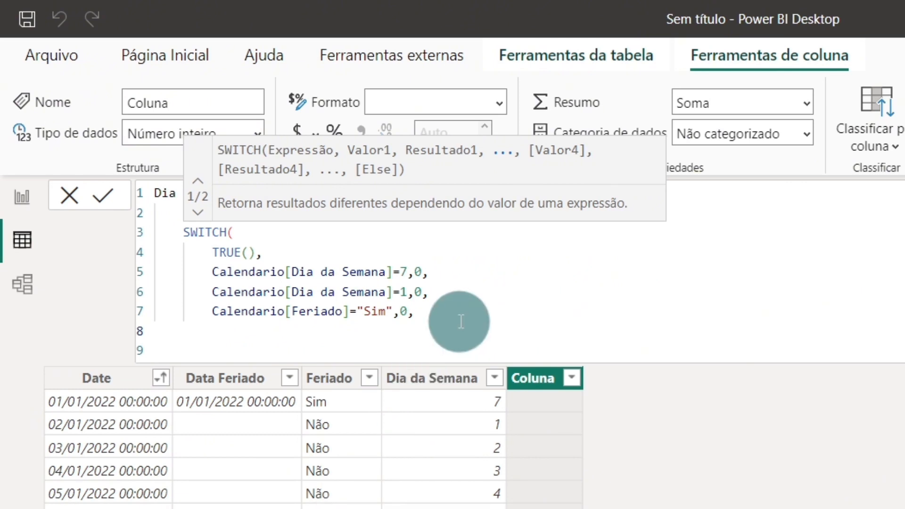
pyautogui.write('1)')
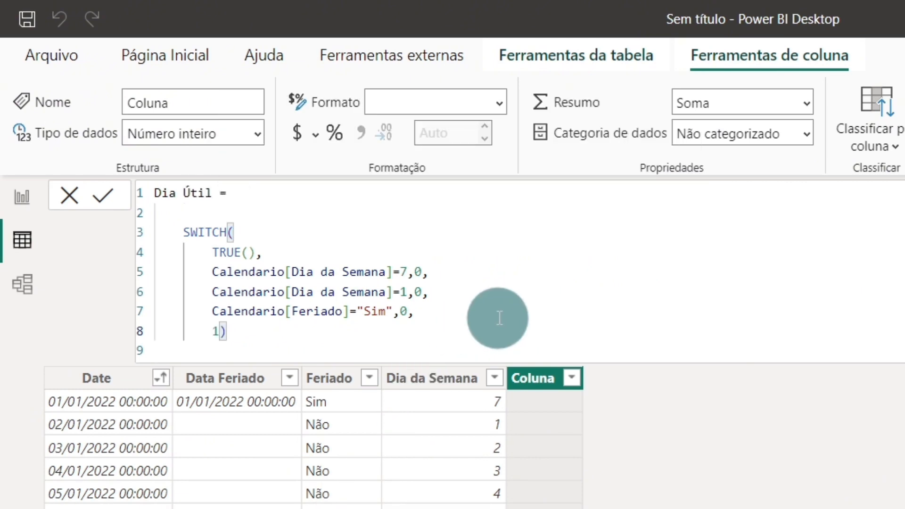
pyautogui.click(498, 318)
pyautogui.press('Return')
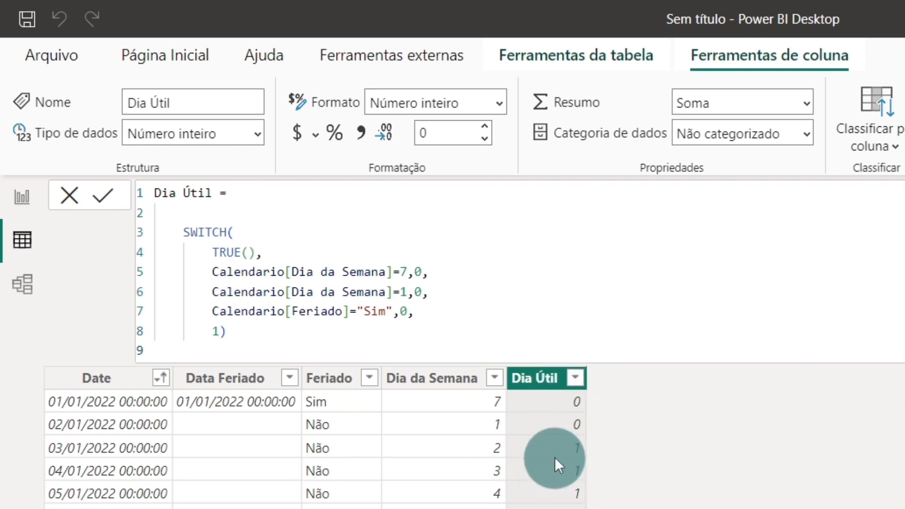
pyautogui.scroll(-2, 568, 497)
pyautogui.scroll(-3, 563, 504)
pyautogui.scroll(5, 594, 478)
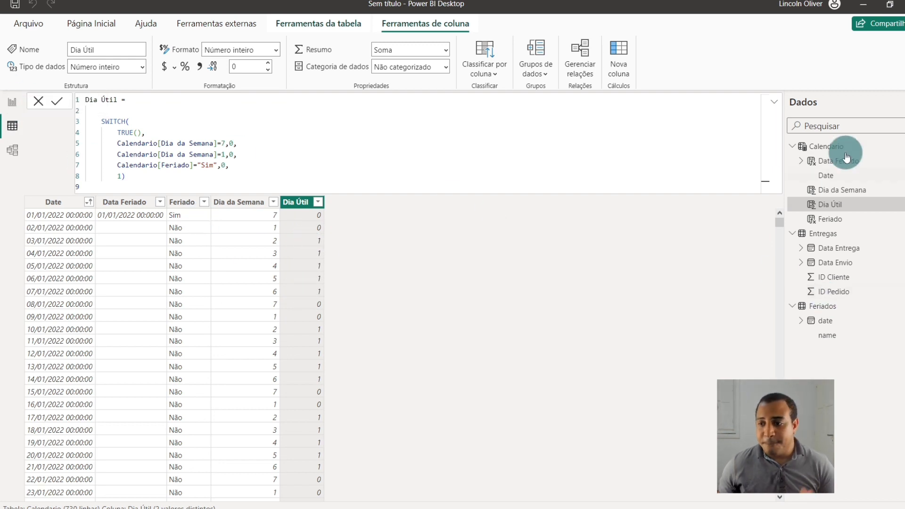
# Step: Add a calculated column to the Entregas table and name it Leadtime Dias Úteis
pyautogui.click(834, 235)
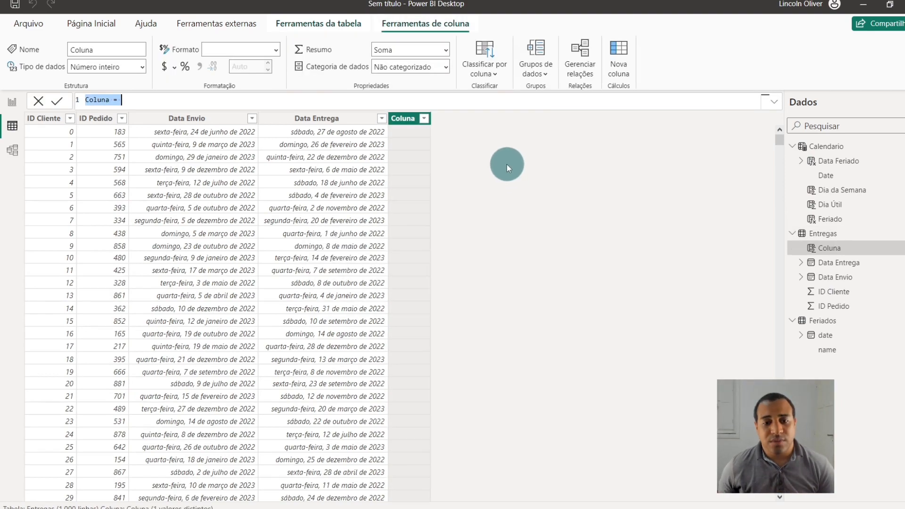
pyautogui.doubleClick(101, 100)
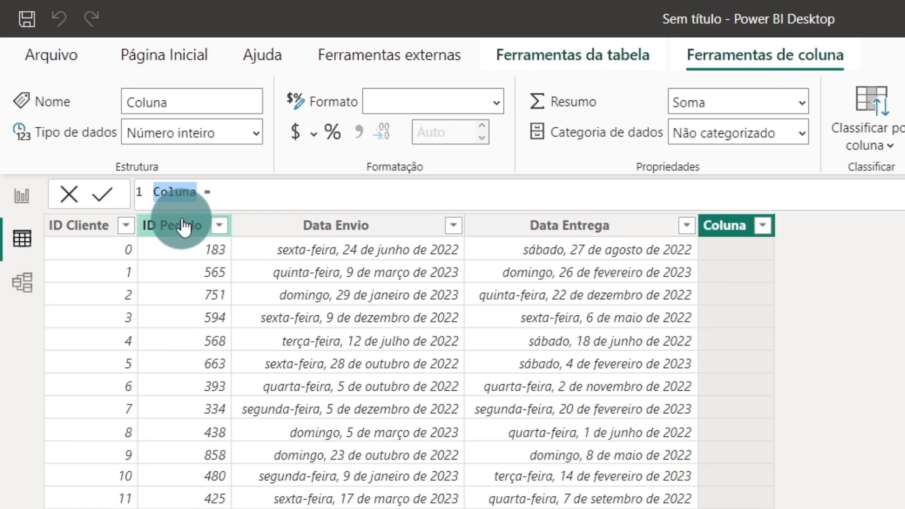
pyautogui.write('Dias')
pyautogui.press('BackSpace')
pyautogui.press('BackSpace')
pyautogui.press('BackSpace')
pyautogui.press('BackSpace')
pyautogui.press('BackSpace')
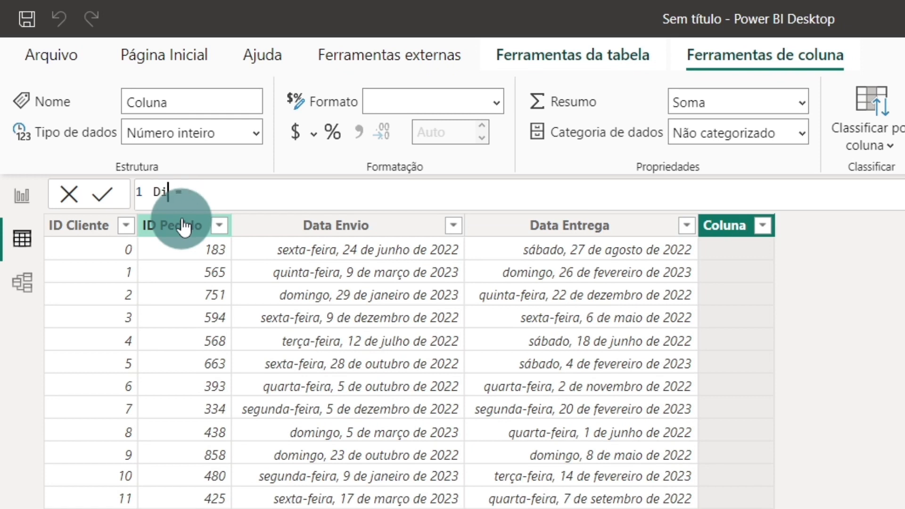
pyautogui.write('Leadtime Dias')
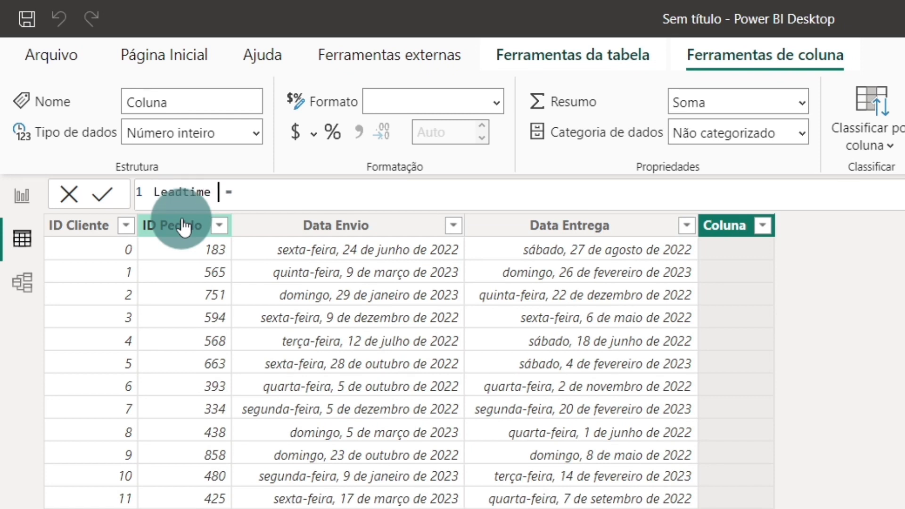
pyautogui.write(' Útis')
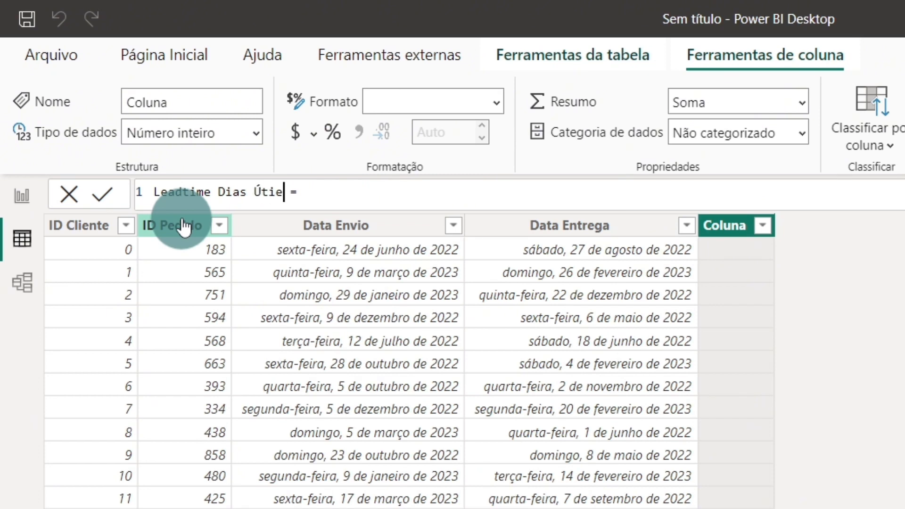
pyautogui.press('BackSpace')
pyautogui.press('BackSpace')
pyautogui.write('eis')
pyautogui.press('End')
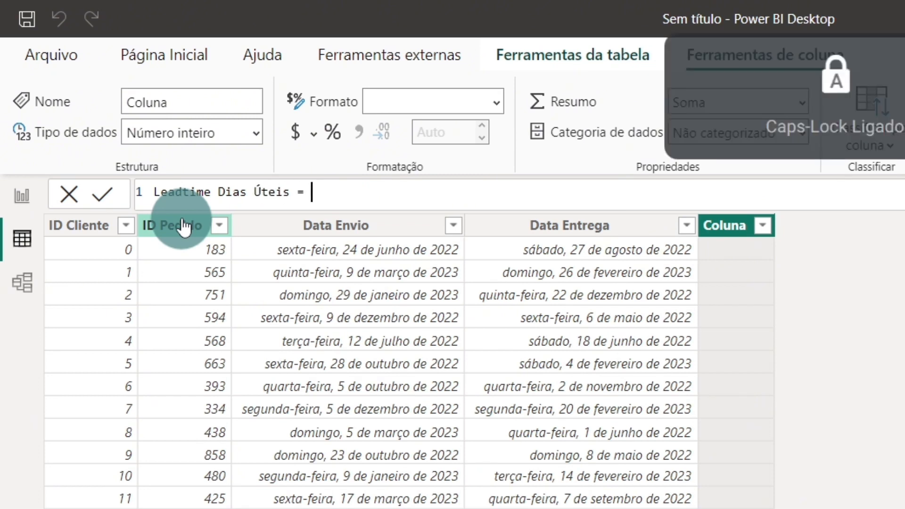
pyautogui.press('capslock')
pyautogui.write('DATE')
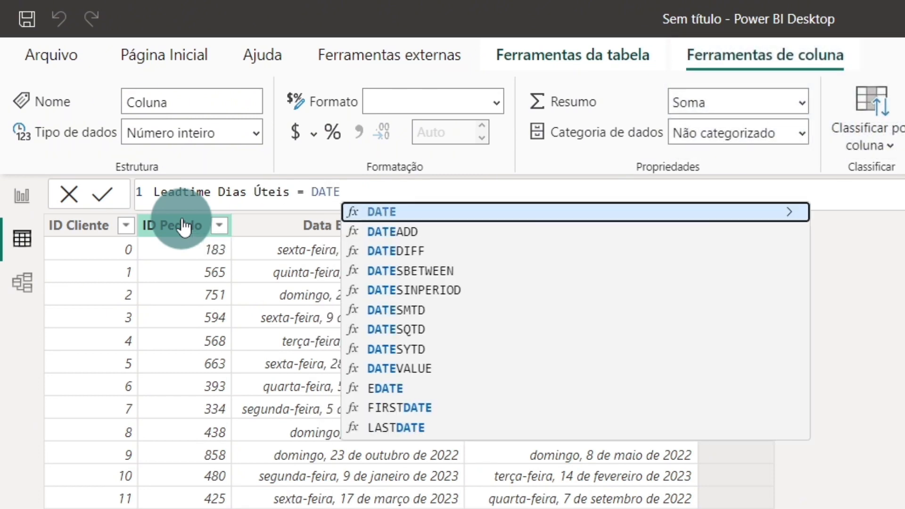
pyautogui.press('Down')
pyautogui.press('Down')
pyautogui.press('BackSpace')
pyautogui.press('BackSpace')
pyautogui.press('BackSpace')
pyautogui.press('BackSpace')
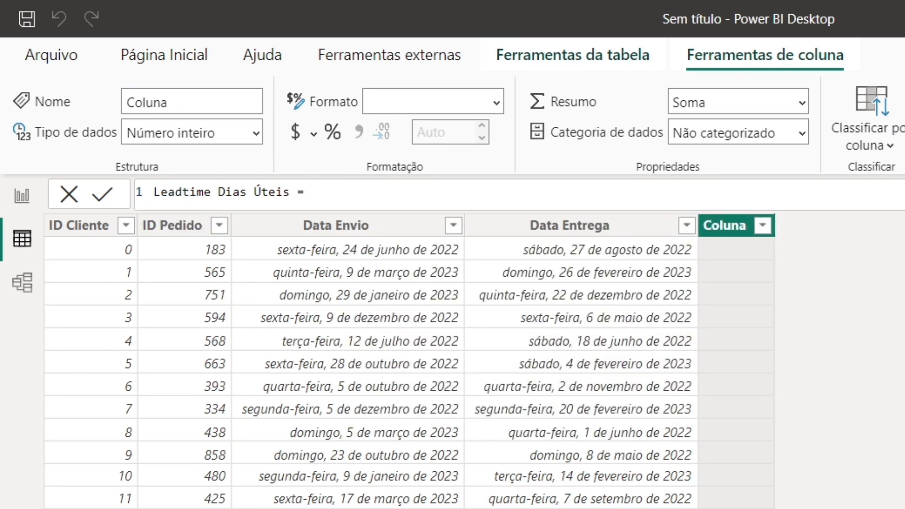
# Step: Start the Leadtime Dias Úteis formula with CALCULATE on an indented line, leaving a new line for its expression
pyautogui.hotkey('shift', 'Return')
pyautogui.press('Tab')
pyautogui.write('CA')
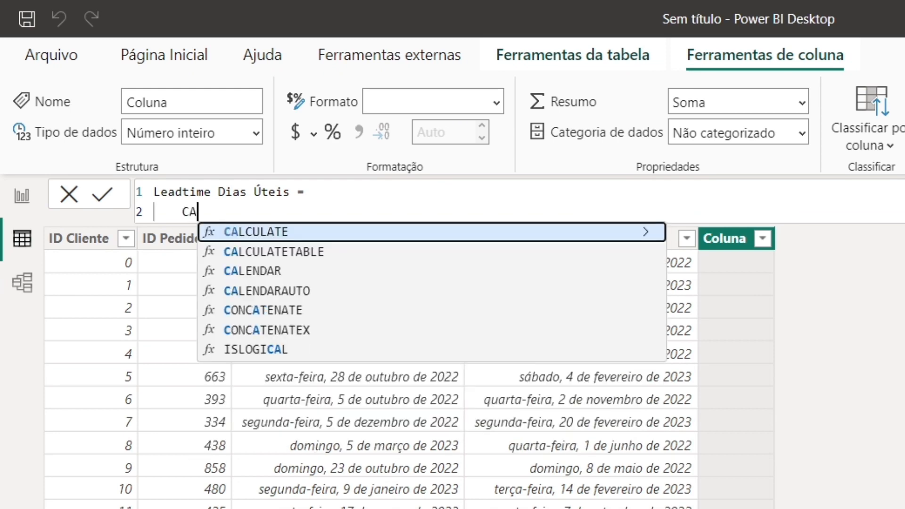
pyautogui.press('Tab')
pyautogui.hotkey('shift', 'Return')
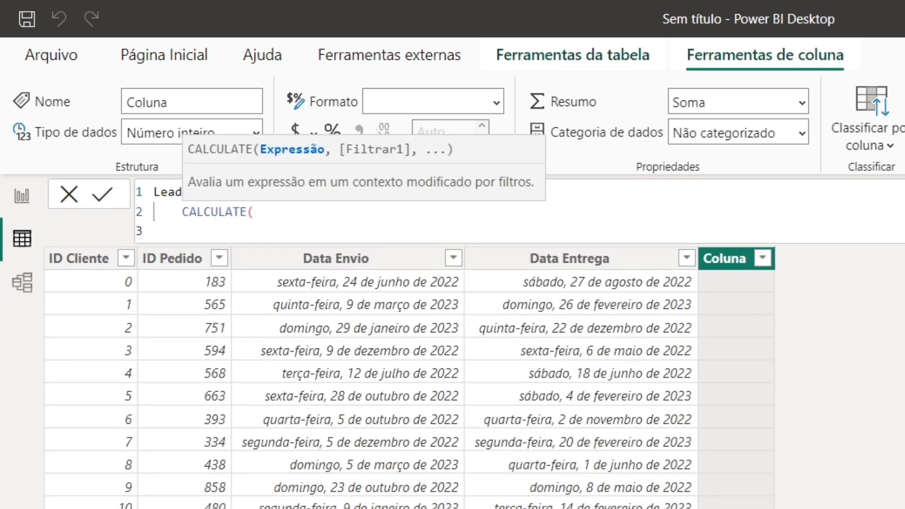
# Step: Enter SUM(Calendario[Dia Útil]) as the CALCULATE expression, followed by a comma
pyautogui.write('SUM')
pyautogui.press('Tab')
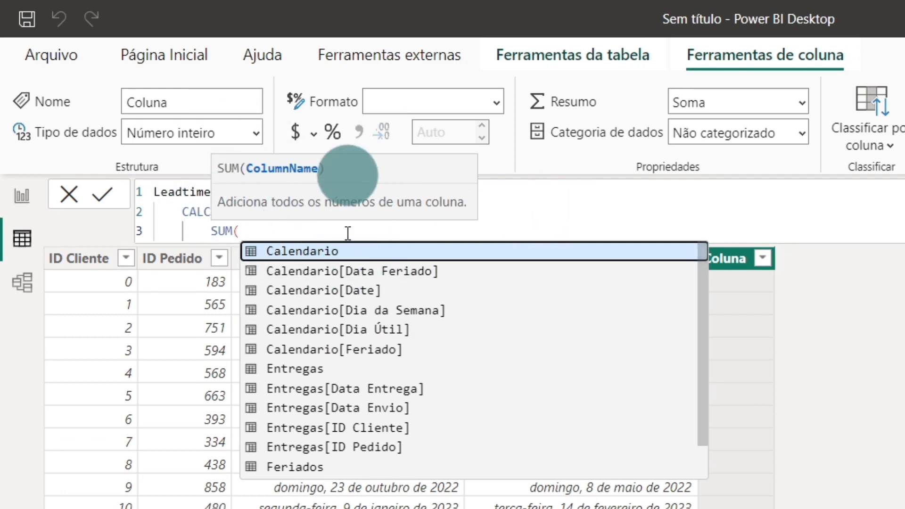
pyautogui.press('Down')
pyautogui.press('Down')
pyautogui.press('Down')
pyautogui.press('Down')
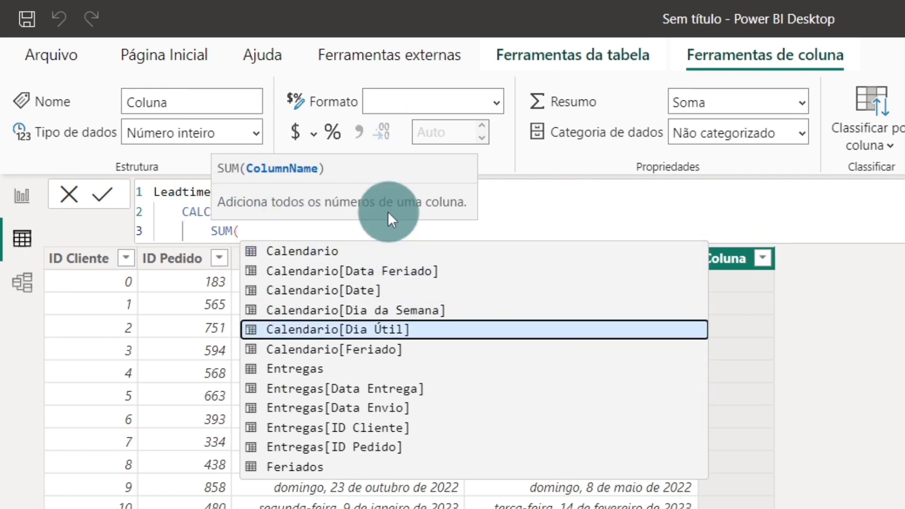
pyautogui.press('Tab')
pyautogui.write('),')
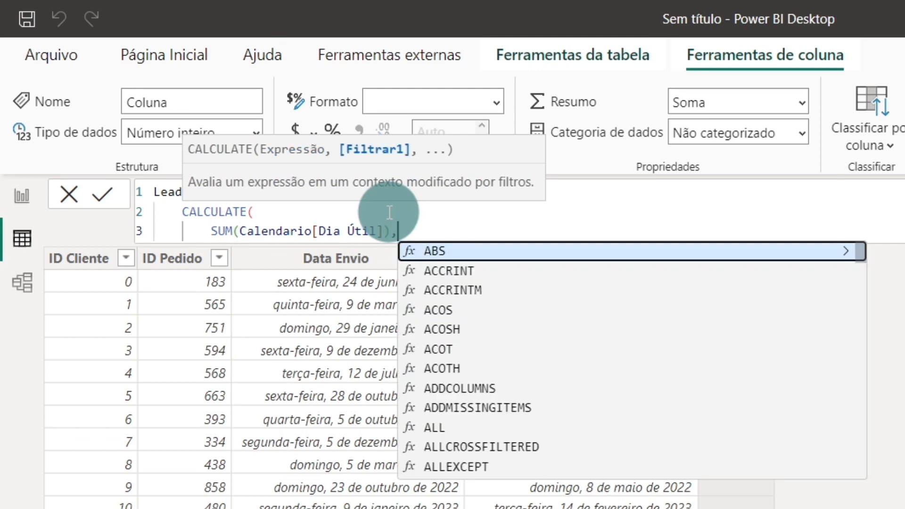
# Step: Add a FILTER function on a new line as the CALCULATE filter and open a line for its arguments
pyautogui.press('Return')
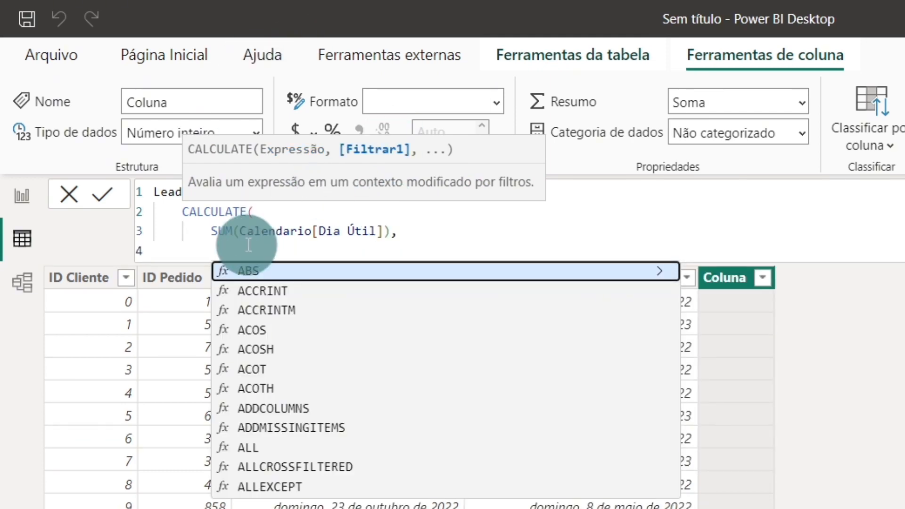
pyautogui.write('FI')
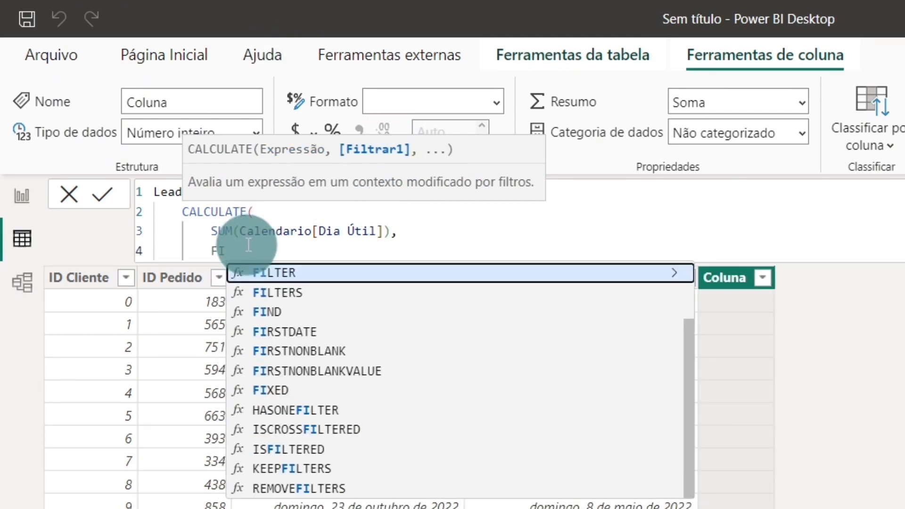
pyautogui.press('Tab')
pyautogui.press('Return')
# Step: Enter the Calendario table as the first FILTER argument and open a new line for the filter expression
pyautogui.write('A')
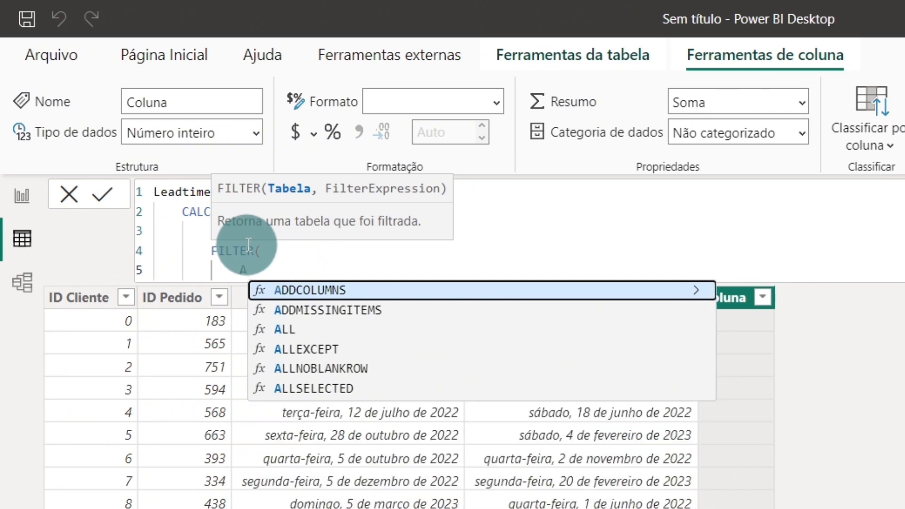
pyautogui.press('BackSpace')
pyautogui.write('CAL')
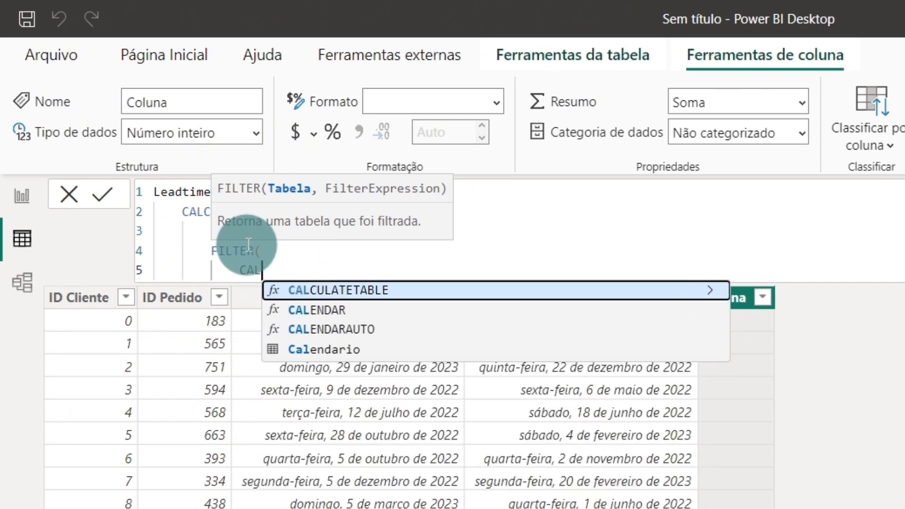
pyautogui.press('Down')
pyautogui.press('Down')
pyautogui.press('Down')
pyautogui.press('Tab')
pyautogui.write(',')
pyautogui.press('Return')
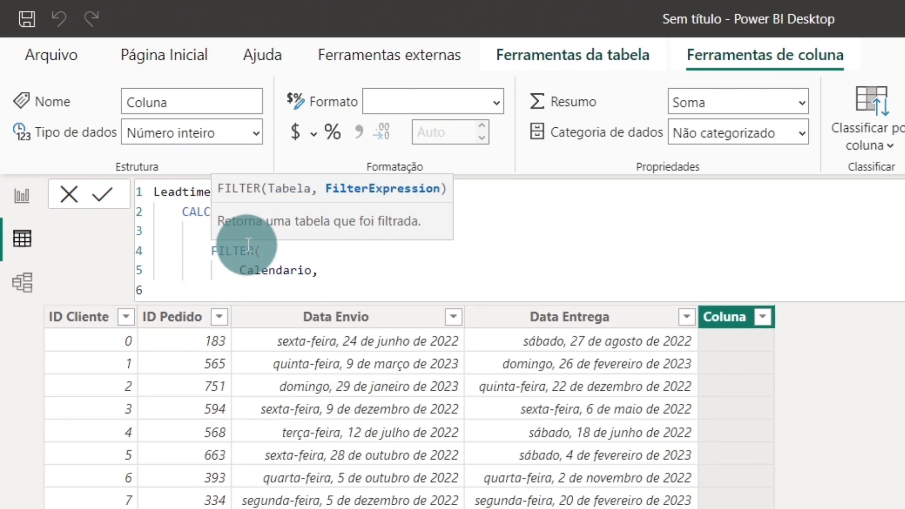
# Step: Start the FILTER expression with the Calendario[Date] column
pyautogui.write('DATA')
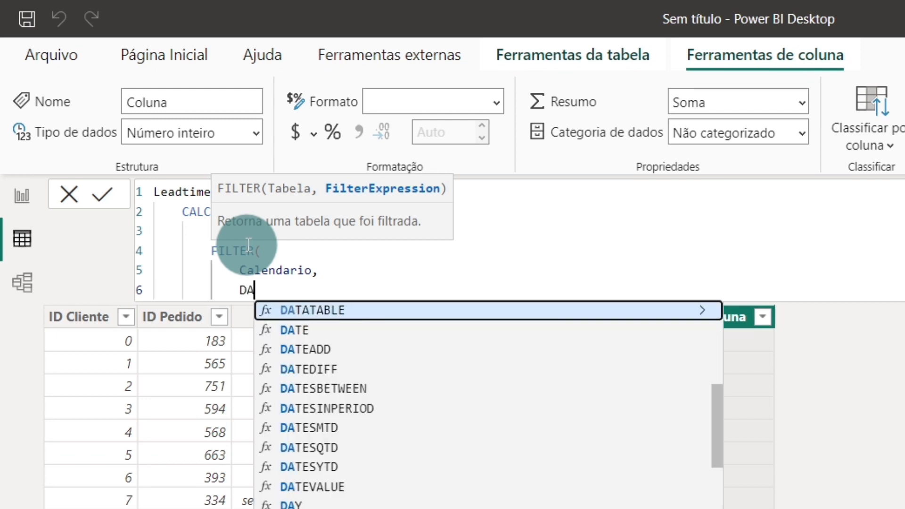
pyautogui.press('Up')
pyautogui.press('Down')
pyautogui.press('Down')
pyautogui.press('Down')
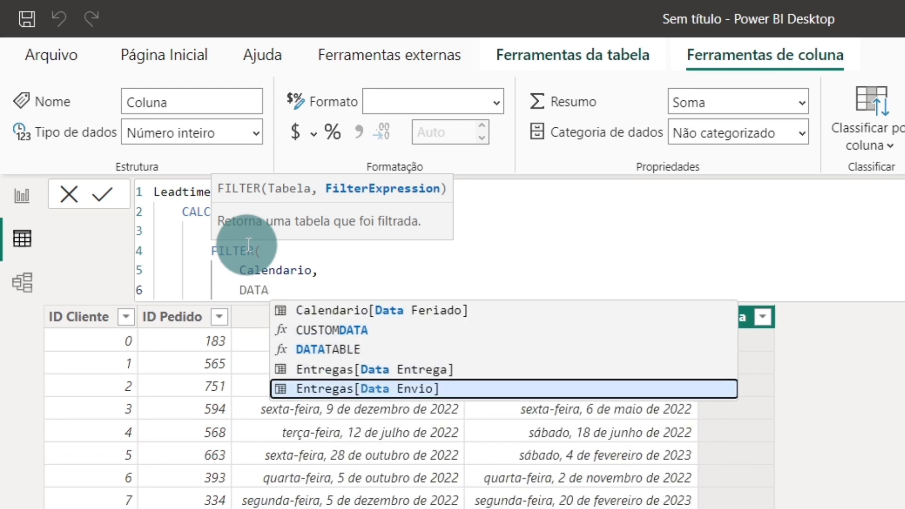
pyautogui.press('Up')
pyautogui.press('Up')
pyautogui.press('Up')
pyautogui.press('Down')
pyautogui.press('Down')
pyautogui.press('Down')
pyautogui.press('Up')
pyautogui.press('Up')
pyautogui.press('Up')
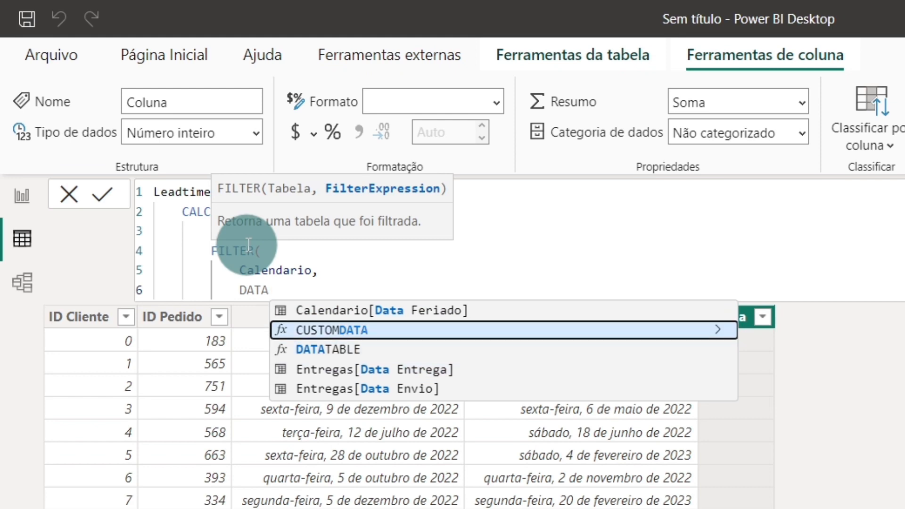
pyautogui.press('BackSpace')
pyautogui.press('BackSpace')
pyautogui.write('TE')
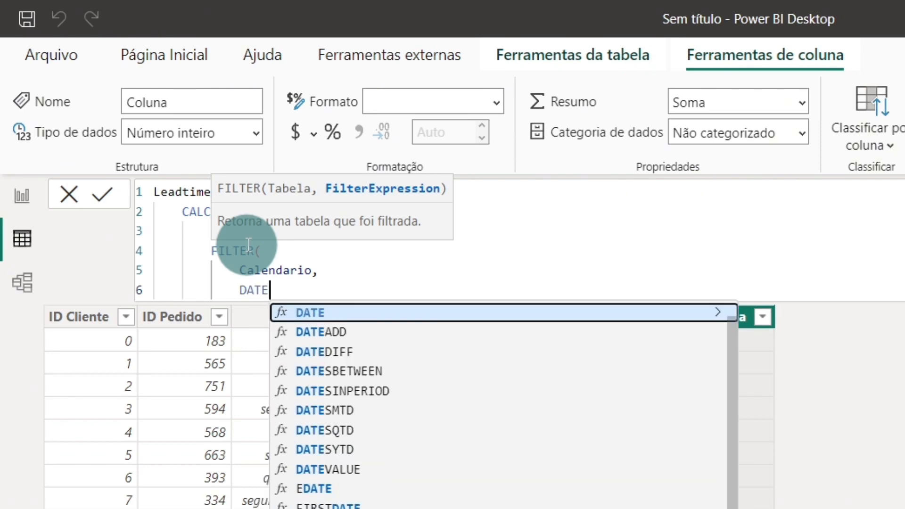
pyautogui.press('Tab')
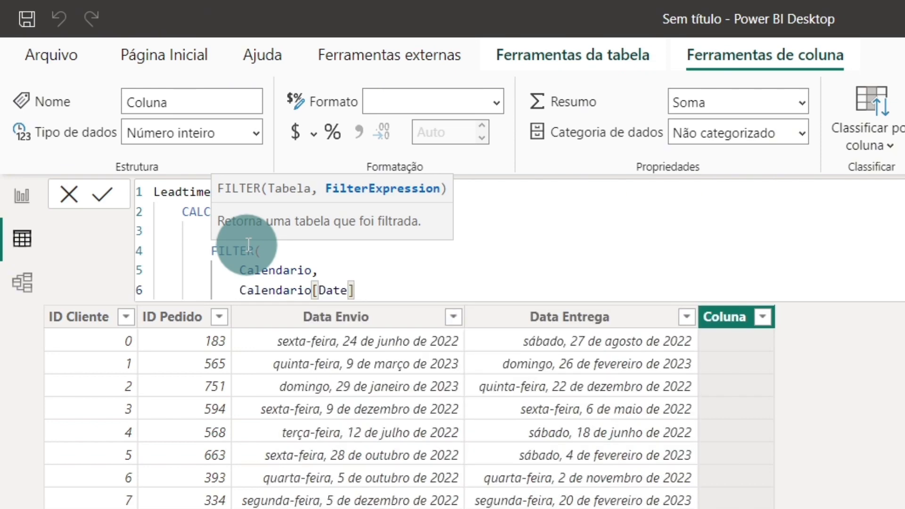
# Step: Extend the filter expression so Calendario[Date] is greater than or equal to Entregas[Data Envio]
pyautogui.write('>=DATA')
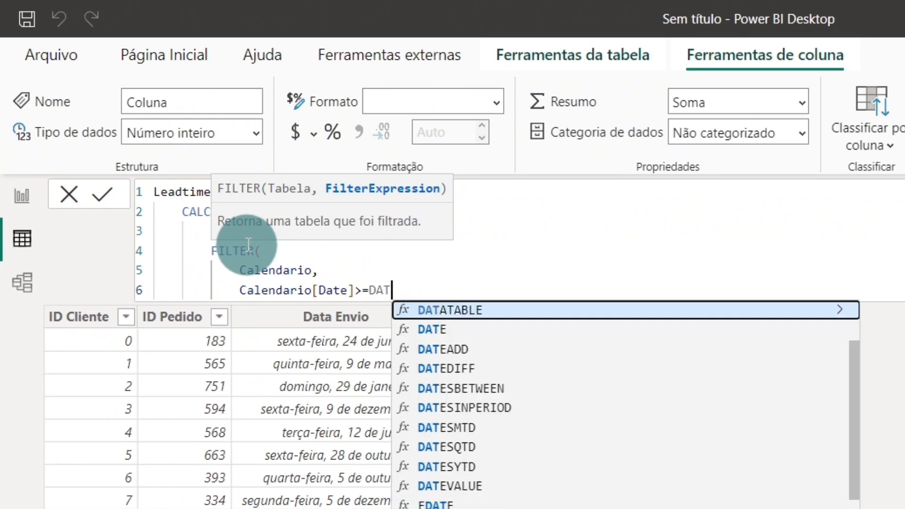
pyautogui.press('Down')
pyautogui.press('Up')
pyautogui.press('Up')
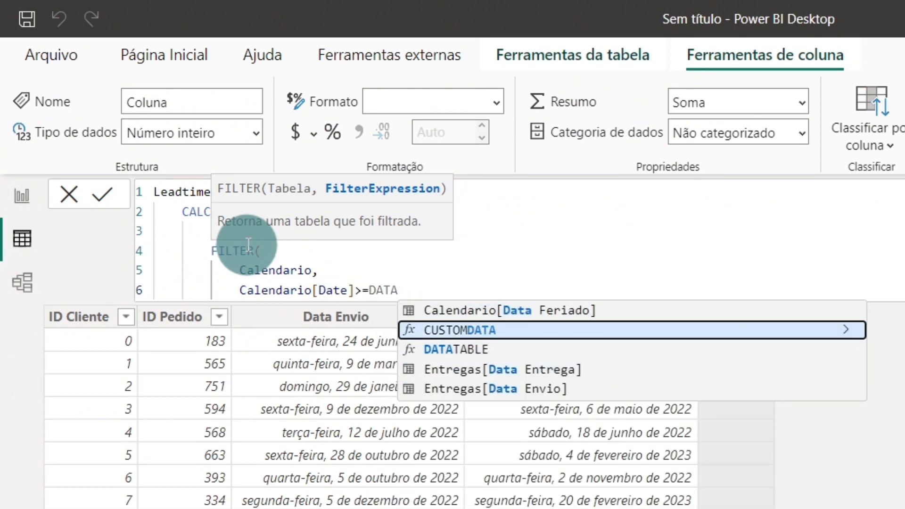
pyautogui.press('Down')
pyautogui.press('Down')
pyautogui.press('Down')
pyautogui.press('Tab')
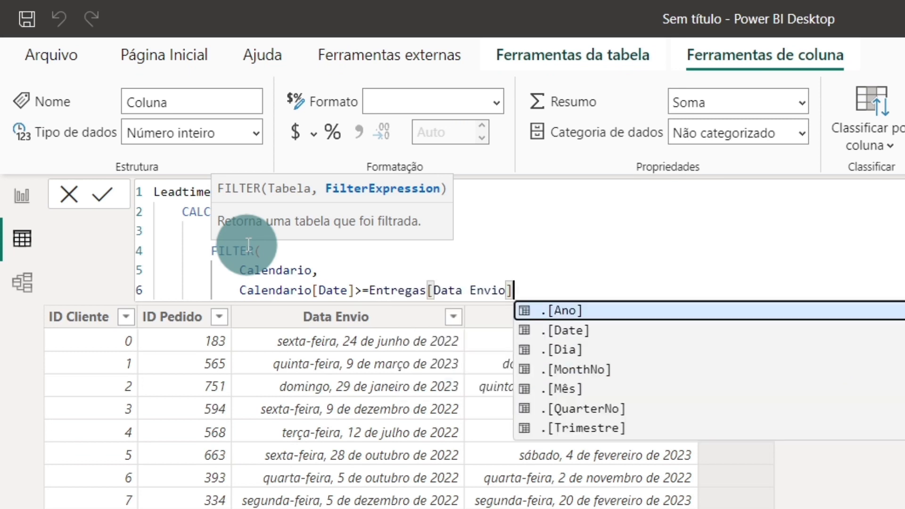
# Step: Append the && operator after the Data Envio condition and open a new line for a second condition
pyautogui.write('&&')
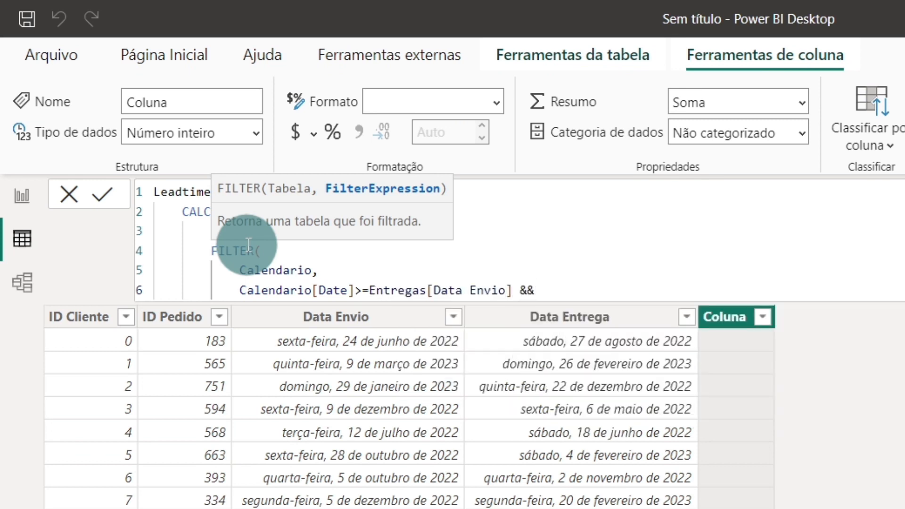
pyautogui.click(528, 290)
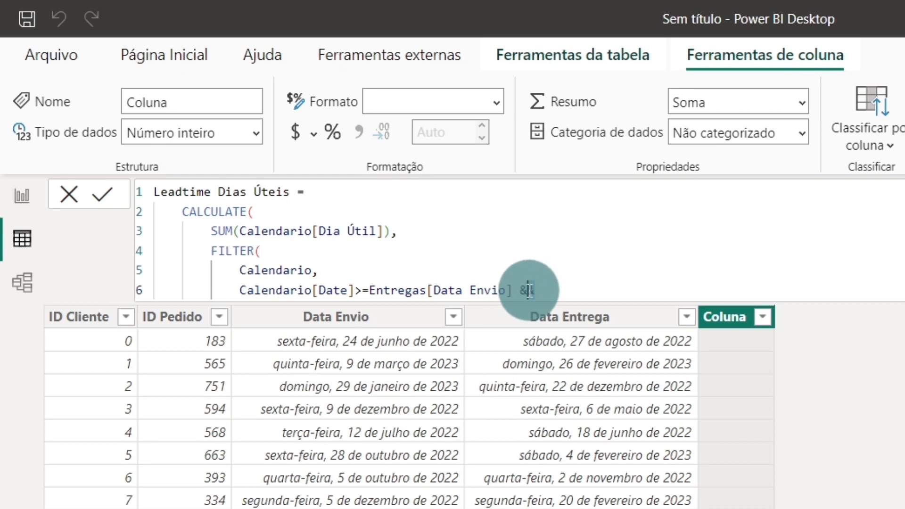
pyautogui.click(517, 292)
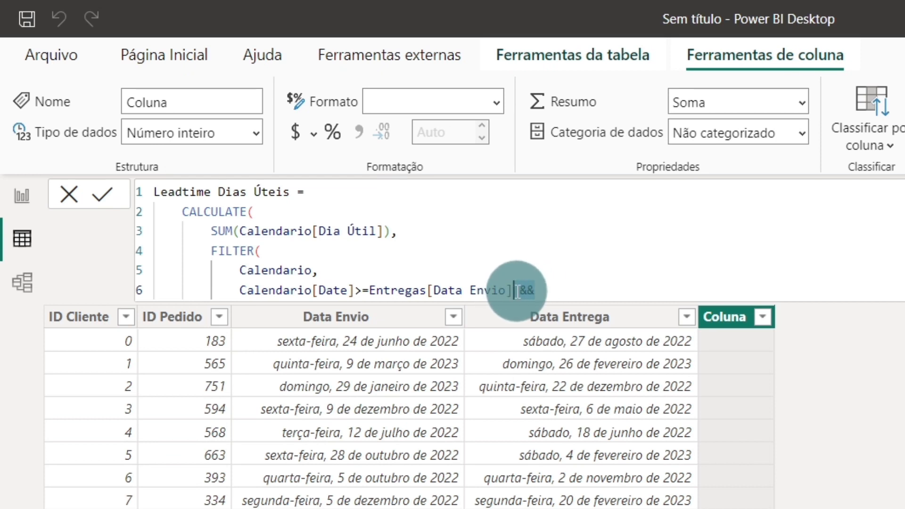
pyautogui.click(812, 285)
pyautogui.hotkey('shift', 'Return')
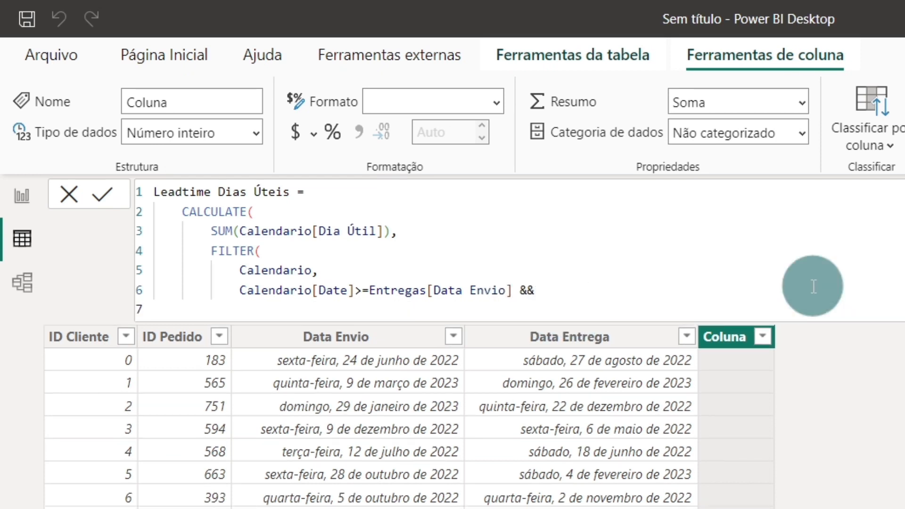
# Step: Enter Calendario[Date]<= Entregas[Data Entrega] as the second FILTER condition
pyautogui.write('DATE')
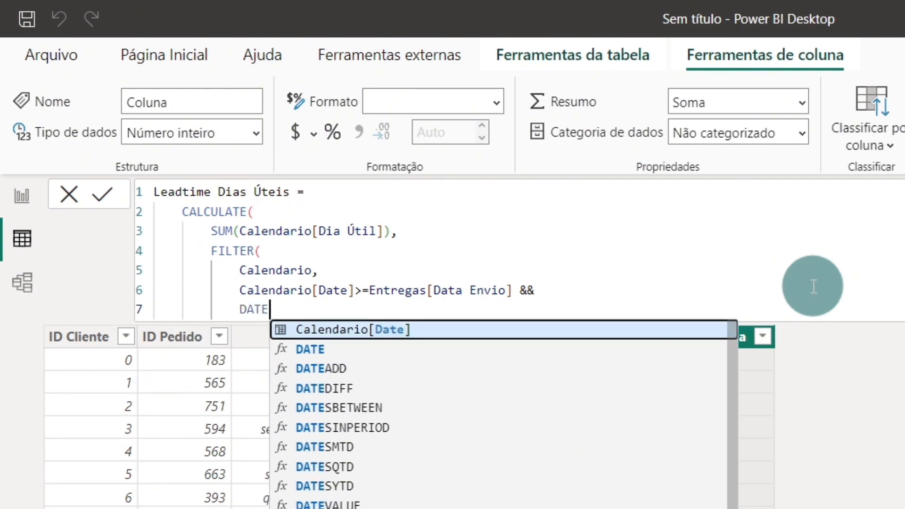
pyautogui.press('Tab')
pyautogui.write('<')
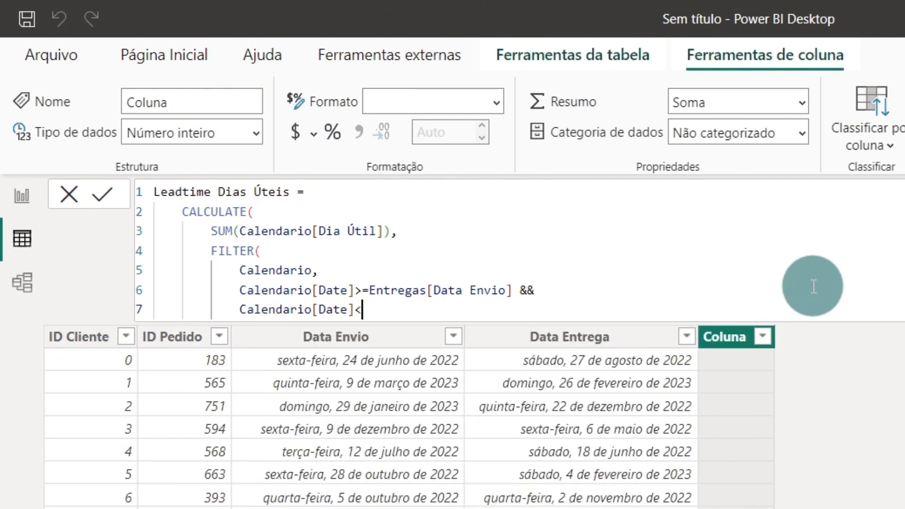
pyautogui.write('= DATA')
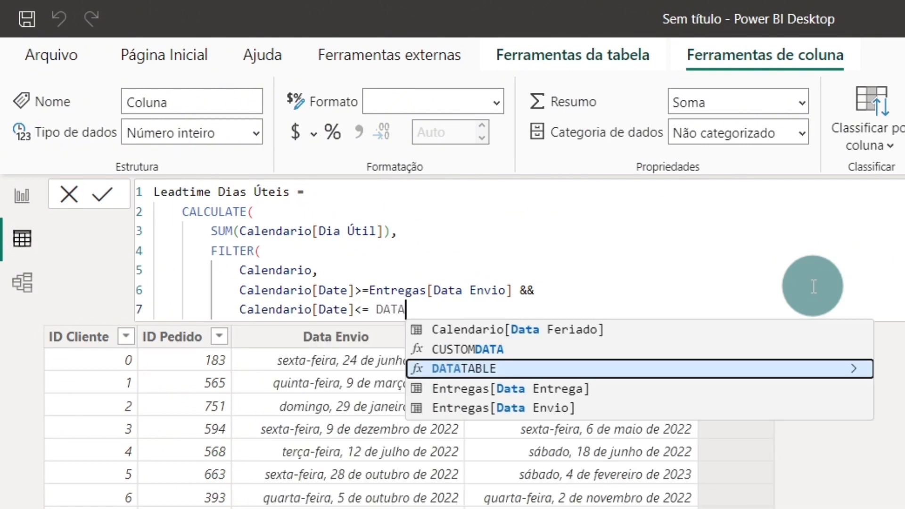
pyautogui.press('Down')
pyautogui.press('Tab')
# Step: Close the FILTER and CALCULATE parentheses and commit the Leadtime Dias Úteis column formula
pyautogui.write(')')
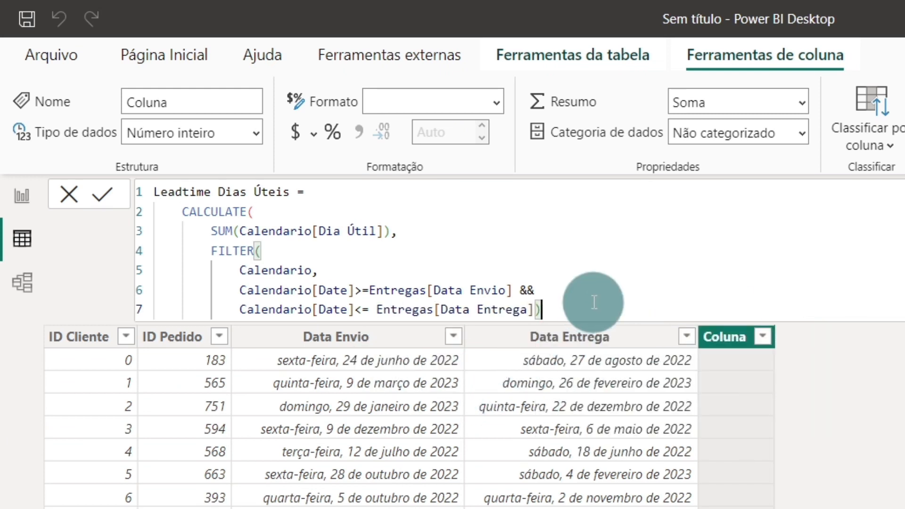
pyautogui.write(')')
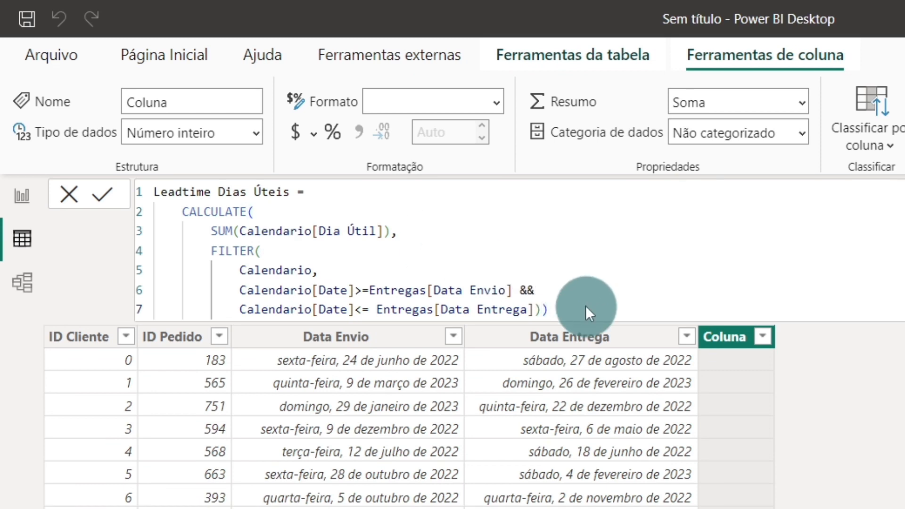
pyautogui.press('Return')
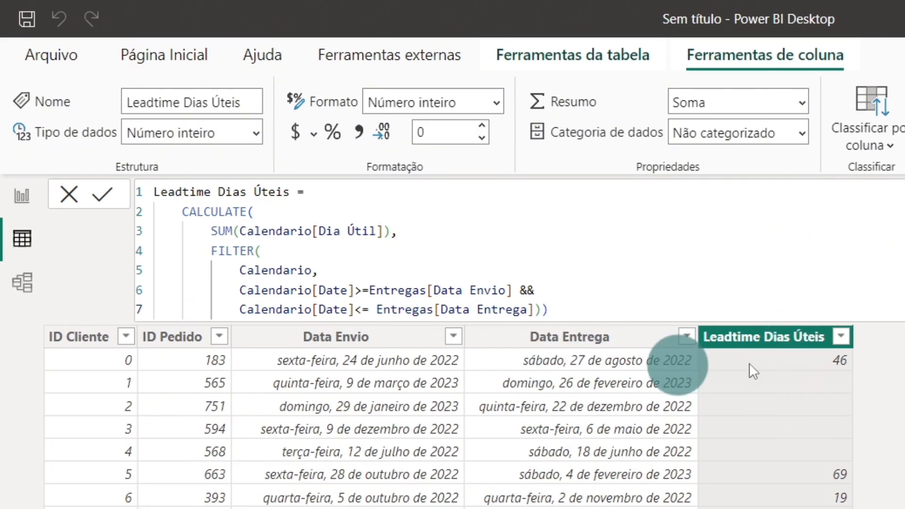
# Step: Examine the Leadtime Dias Úteis results, comparing the send and delivery dates of the row with ID Cliente 36
pyautogui.scroll(-10, 873, 456)
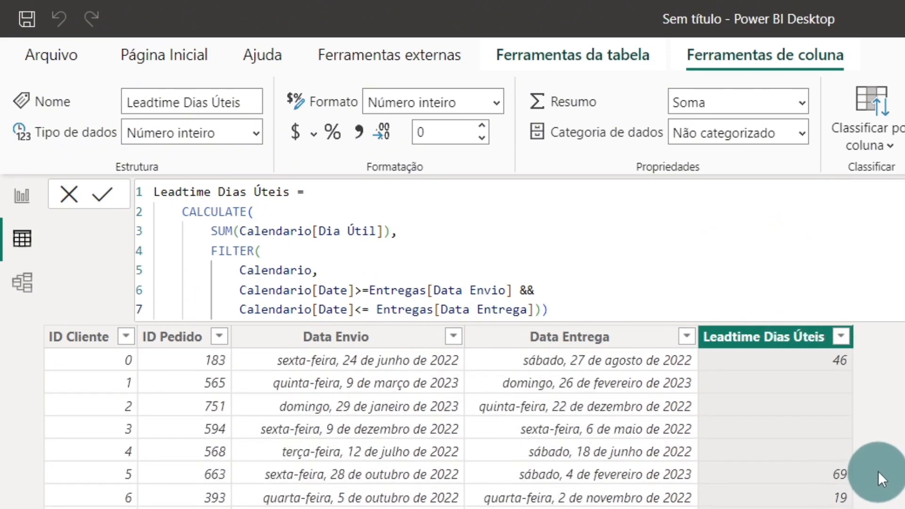
pyautogui.scroll(-12, 849, 430)
pyautogui.scroll(6, 847, 436)
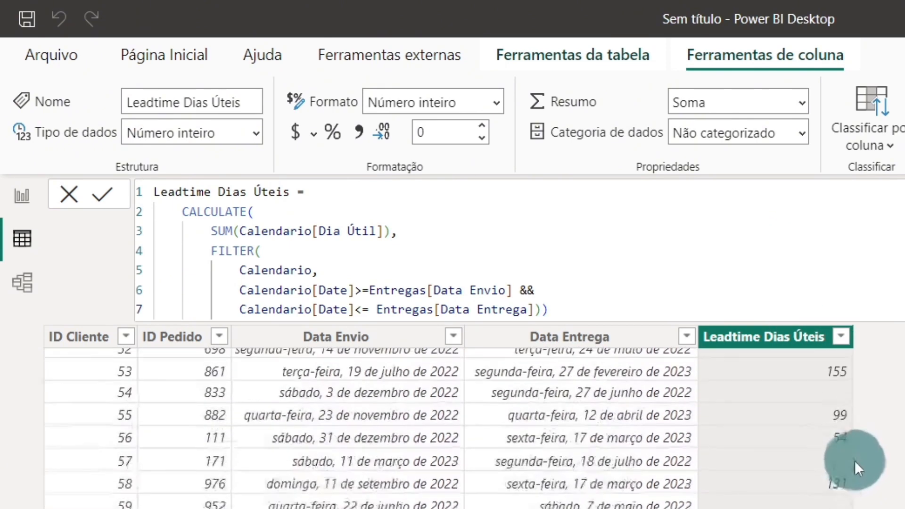
pyautogui.scroll(6, 878, 500)
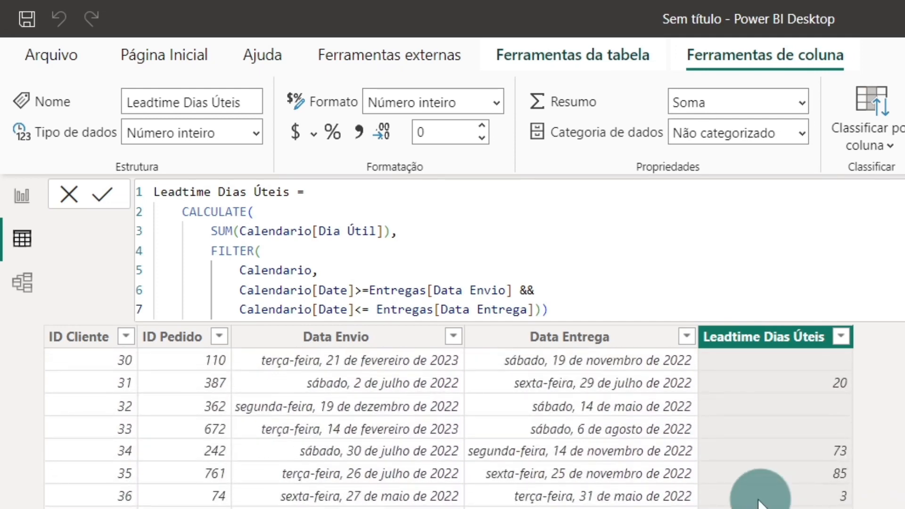
pyautogui.click(625, 502)
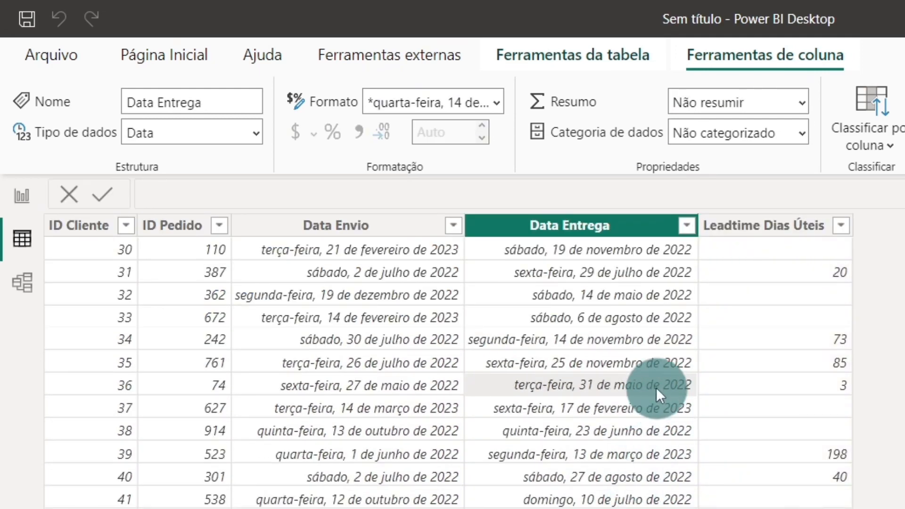
pyautogui.click(333, 384)
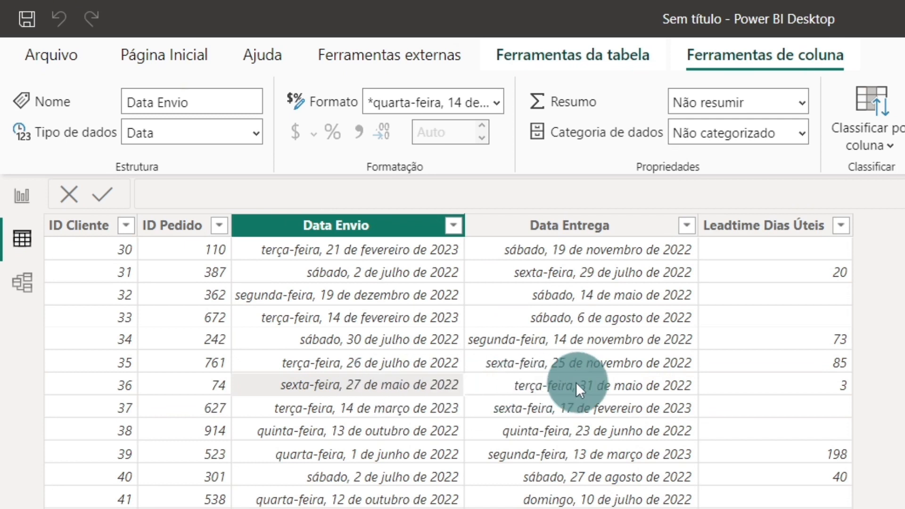
pyautogui.click(557, 384)
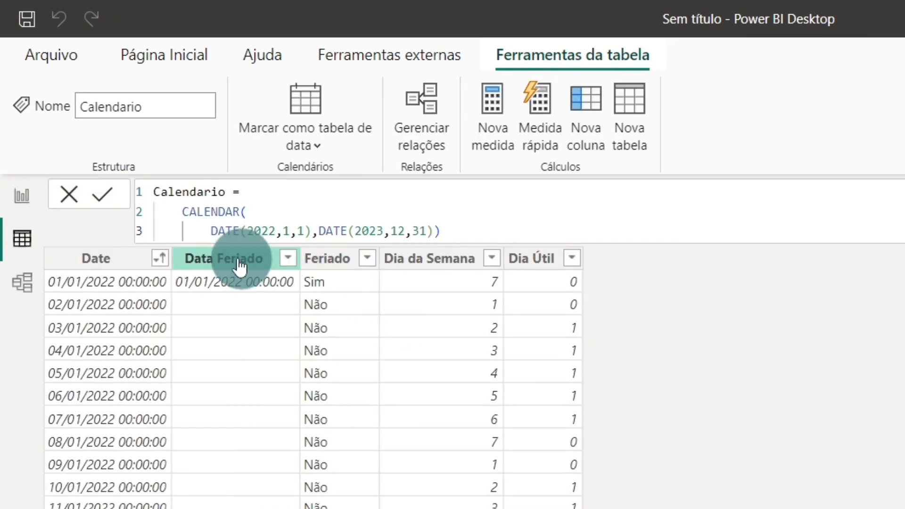
# Step: Filter the Calendario table's Date column to the dates matching 05/2022
pyautogui.click(162, 263)
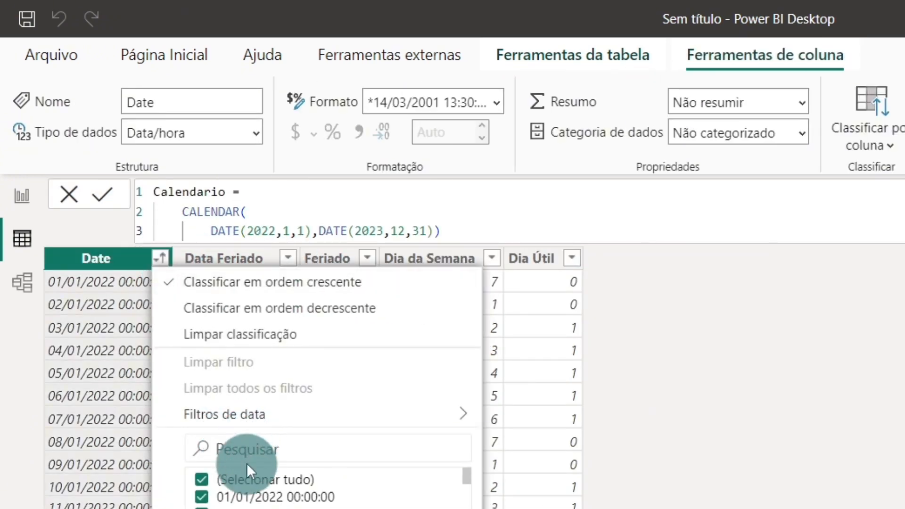
pyautogui.click(247, 463)
pyautogui.write('05/')
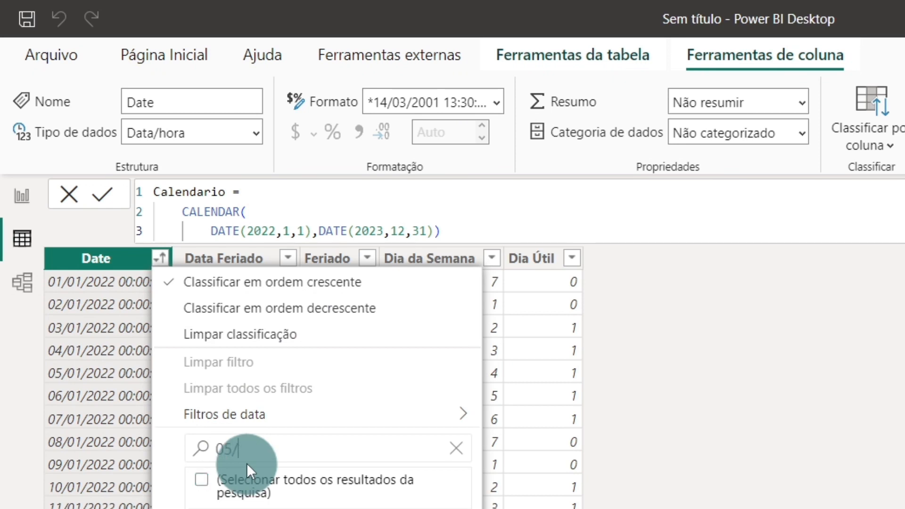
pyautogui.write('2022')
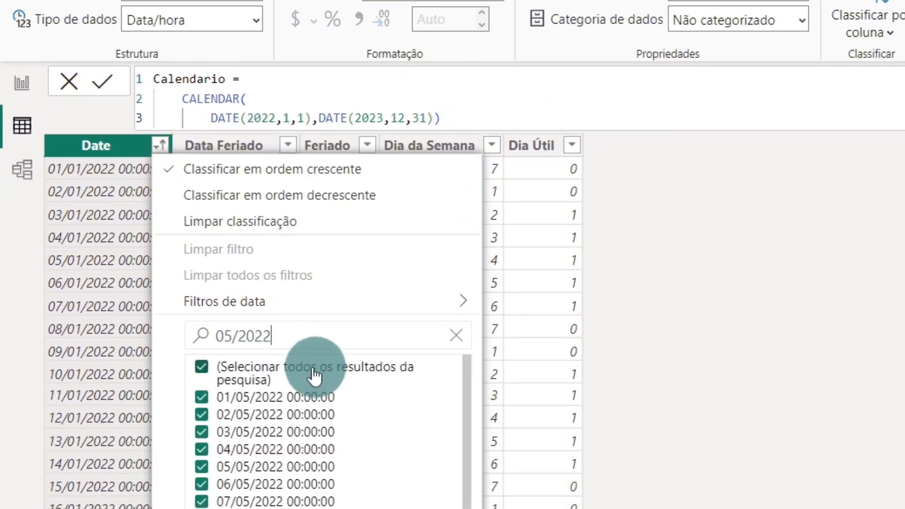
pyautogui.press('Return')
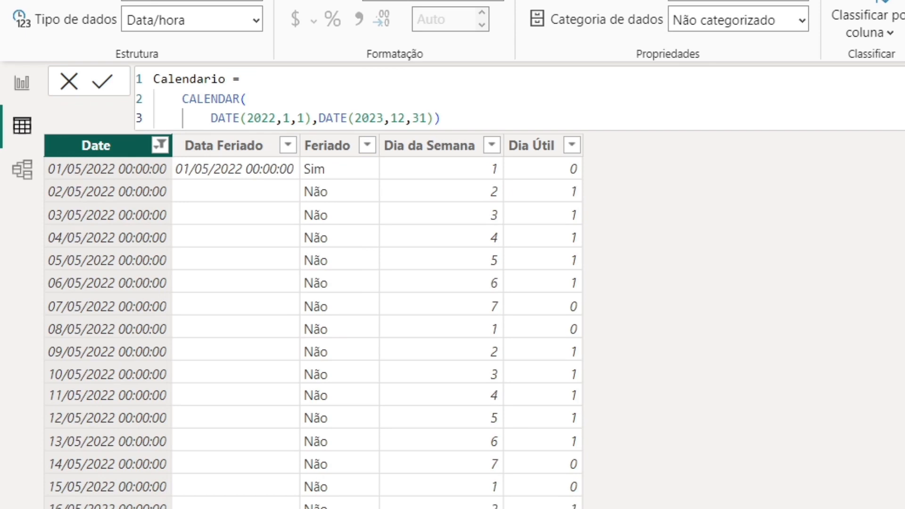
# Step: Examine the Dia Útil flags in the filtered Calendario table to check the business days counted in late May 2022
pyautogui.scroll(-2, 212, 327)
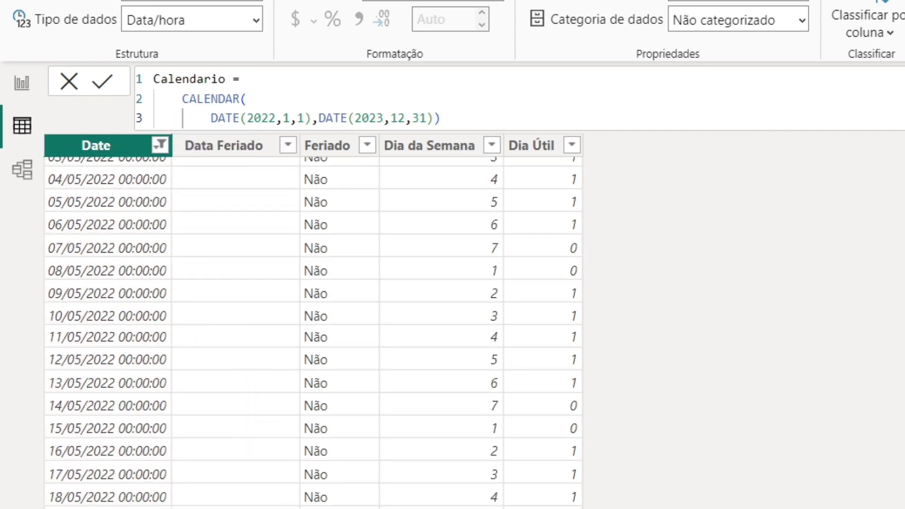
pyautogui.click(223, 145)
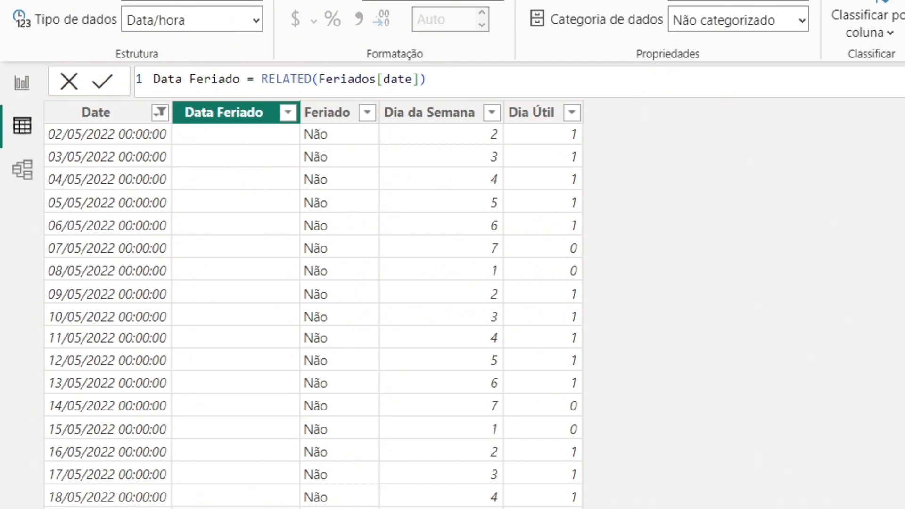
pyautogui.click(532, 113)
pyautogui.scroll(-3, 314, 391)
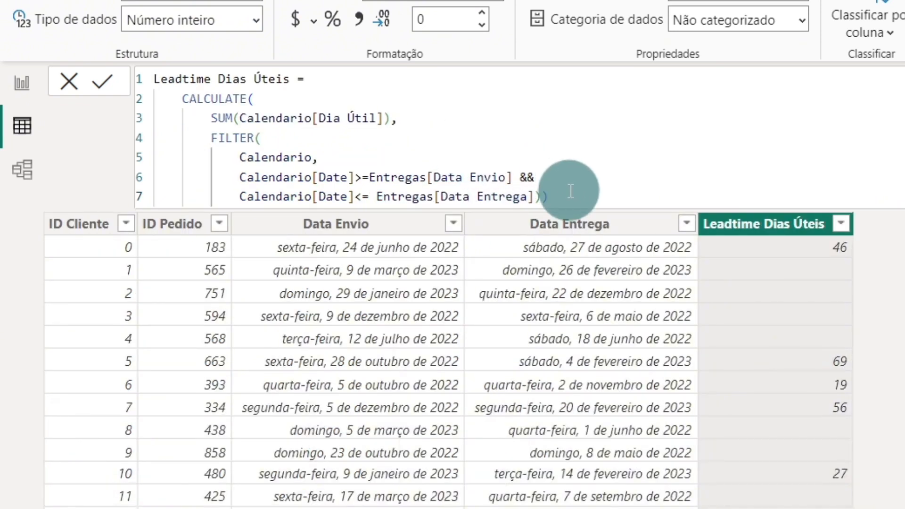
# Step: Try appending -1 to the end of the Leadtime Dias Úteis formula, and discard the change
pyautogui.click(574, 193)
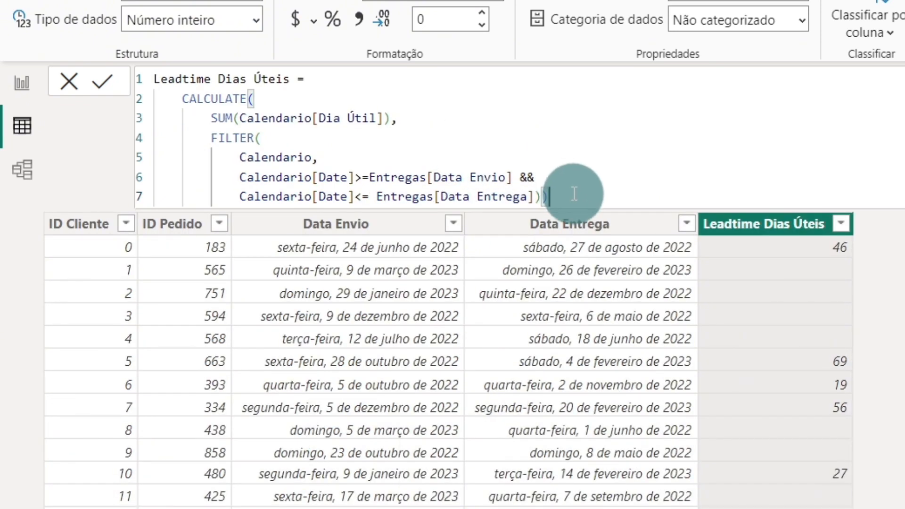
pyautogui.write('-1')
pyautogui.press('Escape')
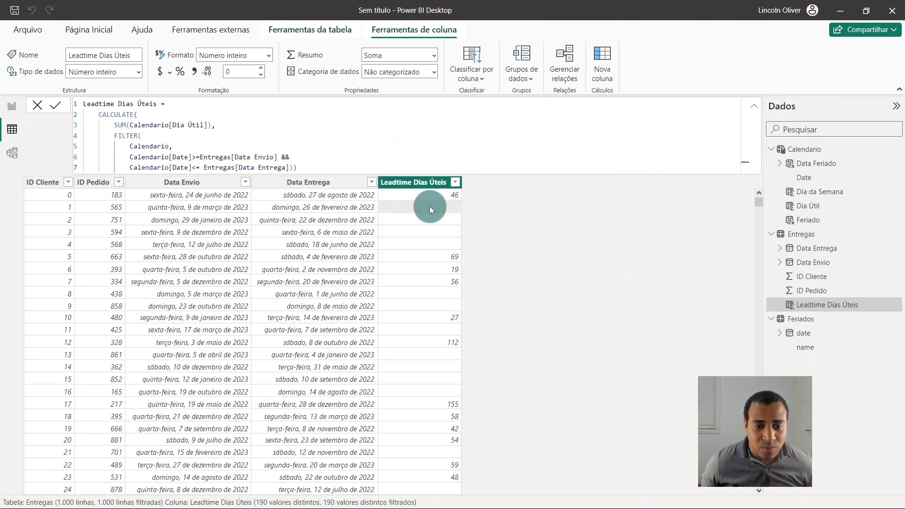
# Step: Compare Data Envio and Data Entrega in the Entregas rows with a blank lead time, starting with ID Cliente 1
pyautogui.click(297, 207)
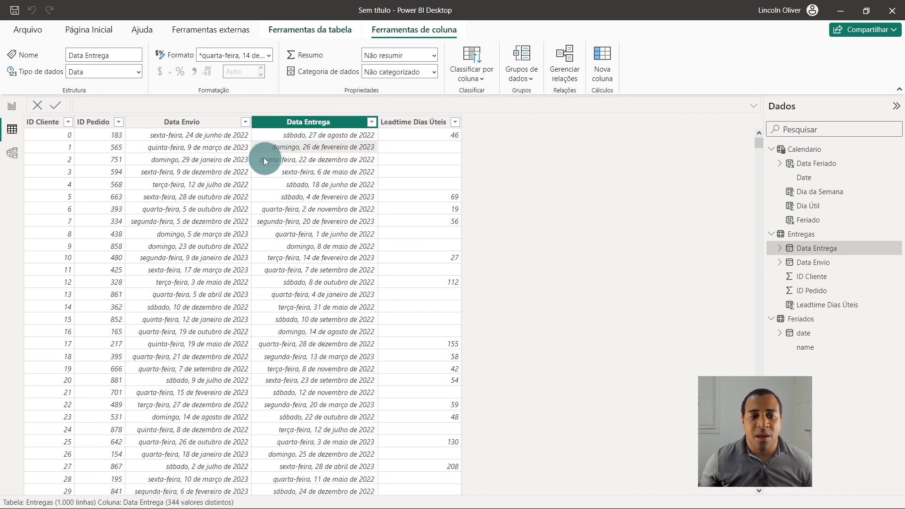
pyautogui.click(245, 147)
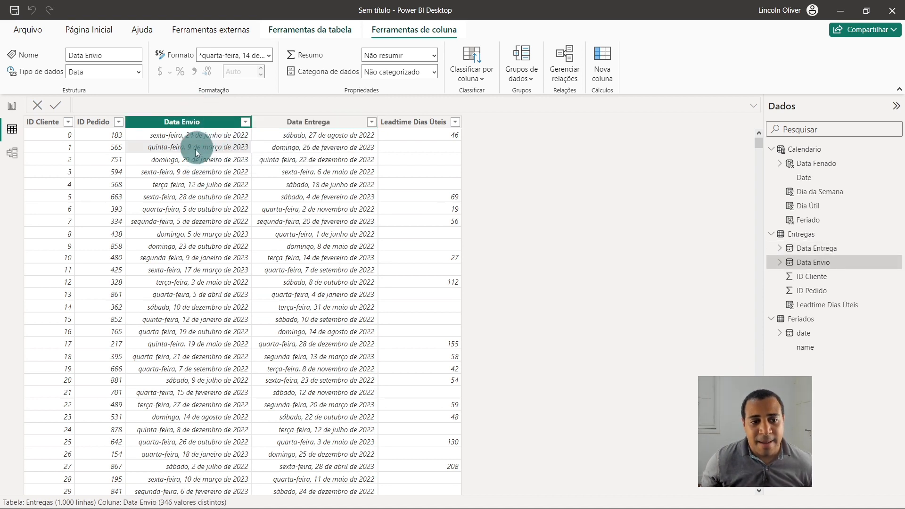
pyautogui.click(311, 147)
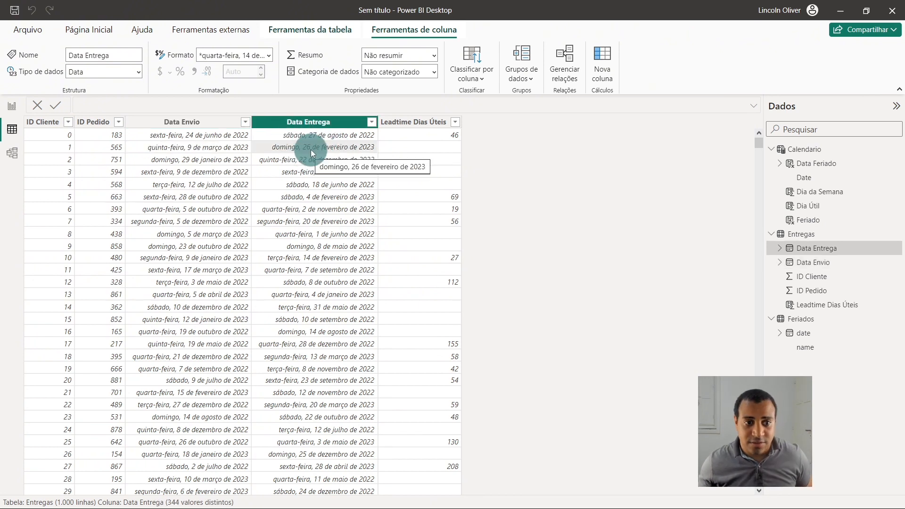
pyautogui.click(226, 148)
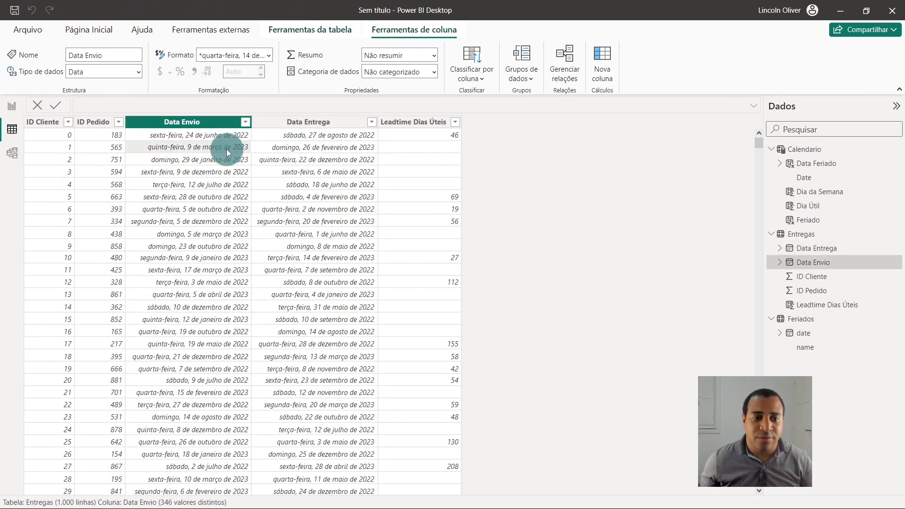
pyautogui.click(325, 151)
pyautogui.scroll(-13, 460, 231)
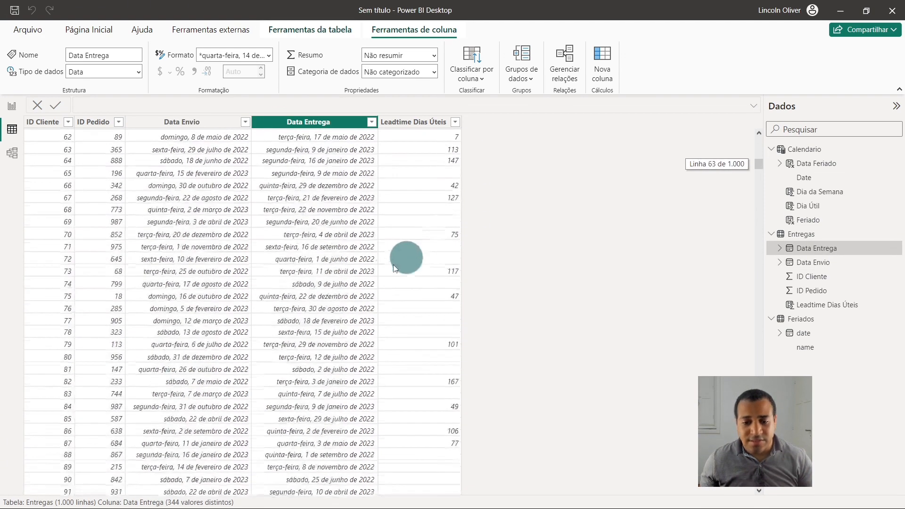
pyautogui.scroll(13, 303, 282)
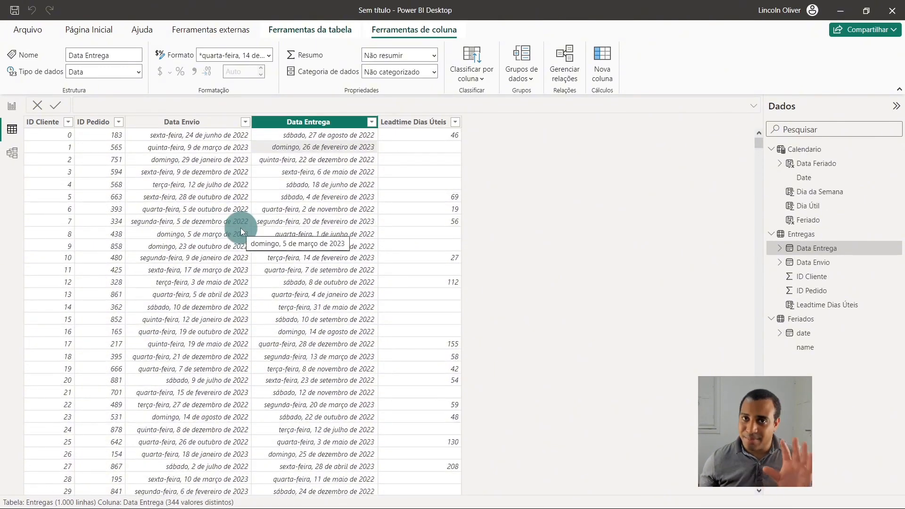
pyautogui.scroll(-10, 425, 354)
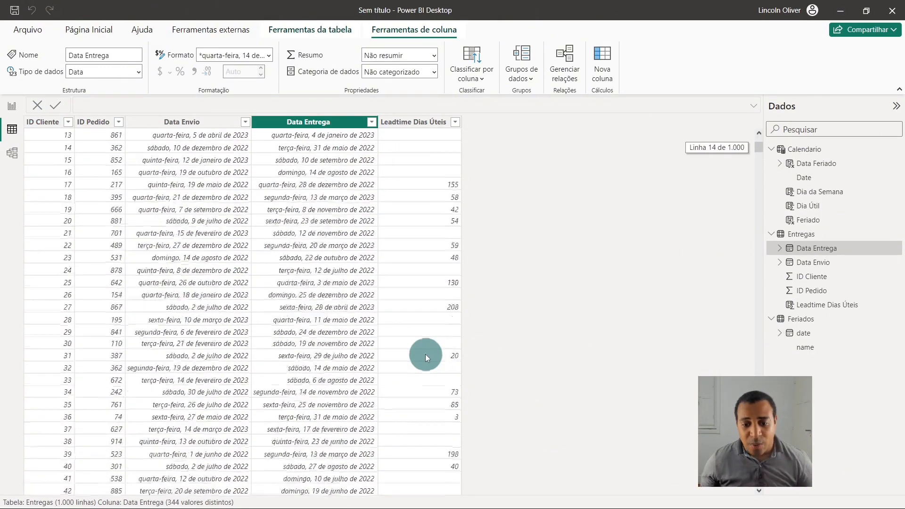
# Step: Go back to the first Entregas rows and review the formula of the Leadtime Dias Úteis column
pyautogui.scroll(10, 422, 355)
pyautogui.click(439, 121)
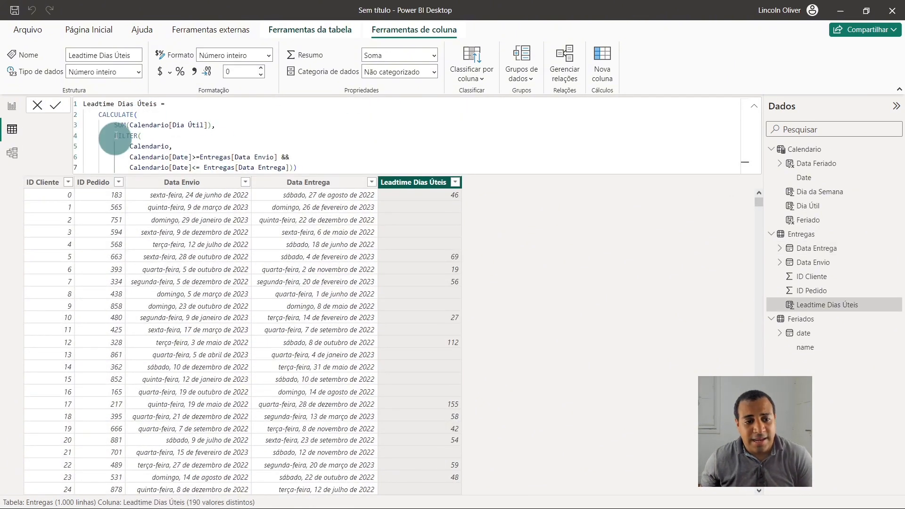
# Step: From the report view, create a new measure in the Entregas table named Leadtime em Dias Úteis
pyautogui.click(11, 107)
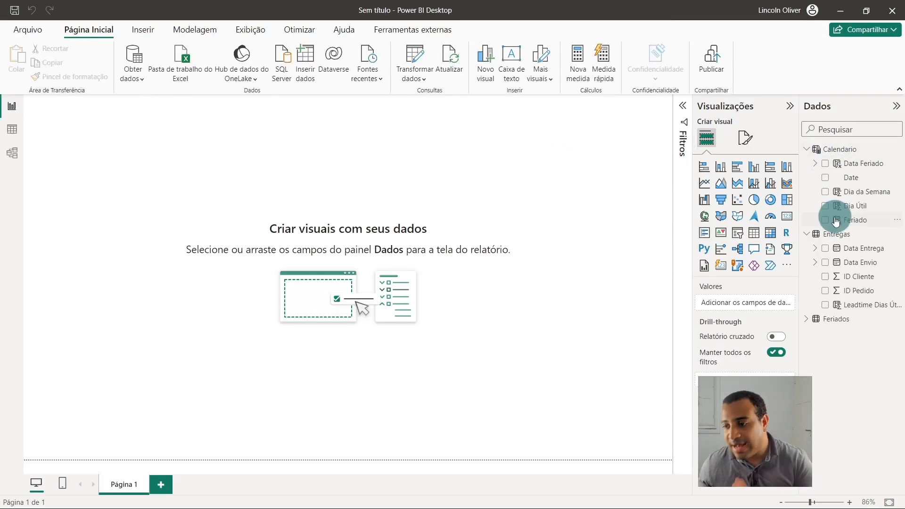
pyautogui.click(834, 235)
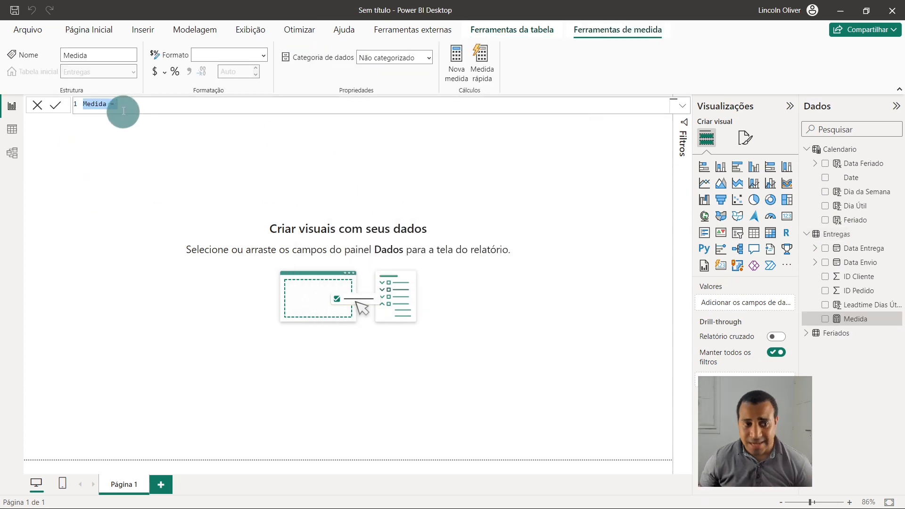
pyautogui.write('1EADT')
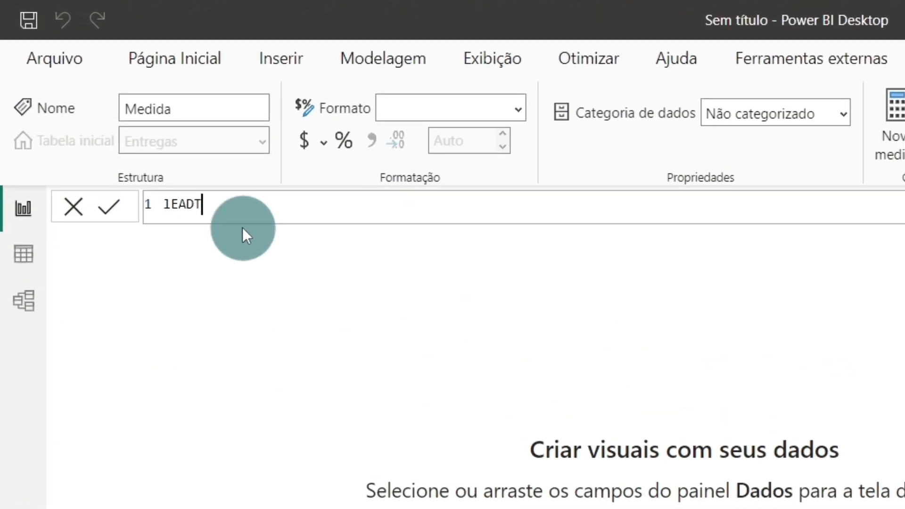
pyautogui.press('BackSpace')
pyautogui.press('BackSpace')
pyautogui.press('BackSpace')
pyautogui.press('BackSpace')
pyautogui.press('capslock')
pyautogui.write('Lead')
pyautogui.press('BackSpace')
pyautogui.write('ti')
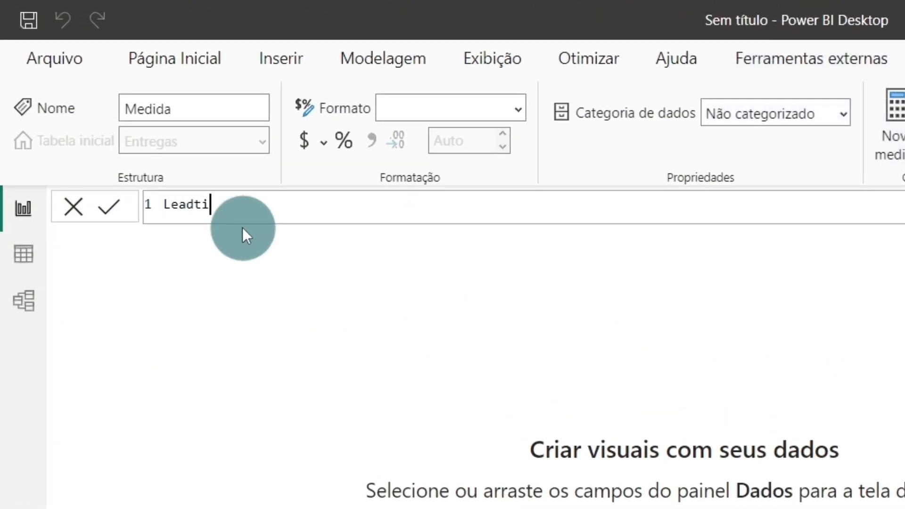
pyautogui.write("me em Dias 'Ti")
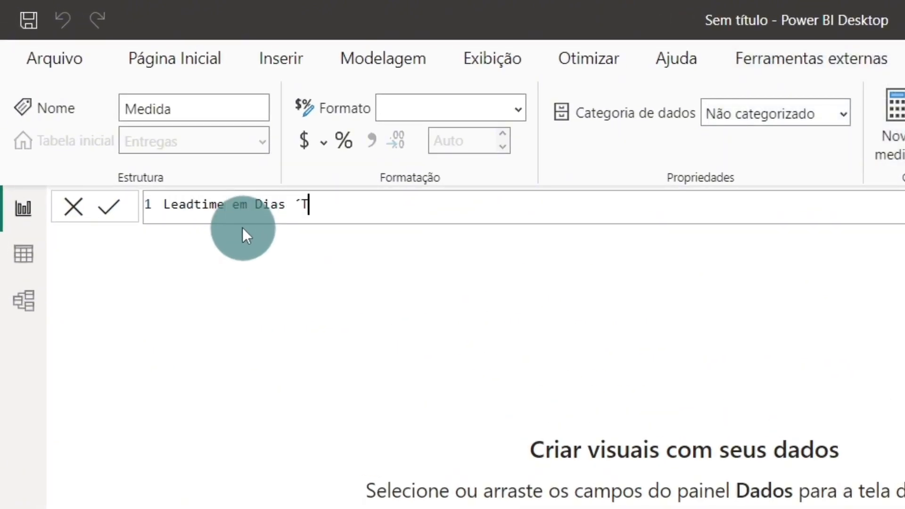
pyautogui.press('BackSpace')
pyautogui.press('BackSpace')
pyautogui.press('BackSpace')
pyautogui.write('Úteis = aver')
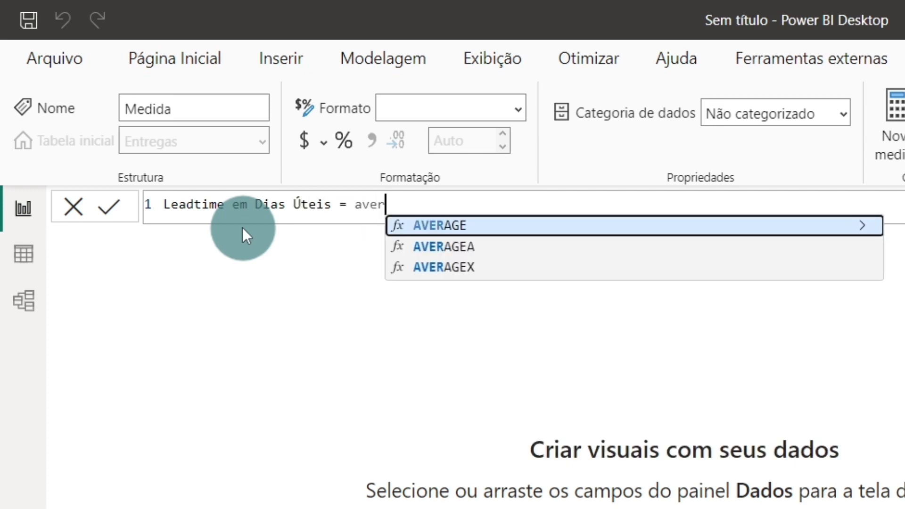
# Step: Define the new measure's expression as AVERAGE(Entregas[Leadtime Dias Úteis])
pyautogui.press('Tab')
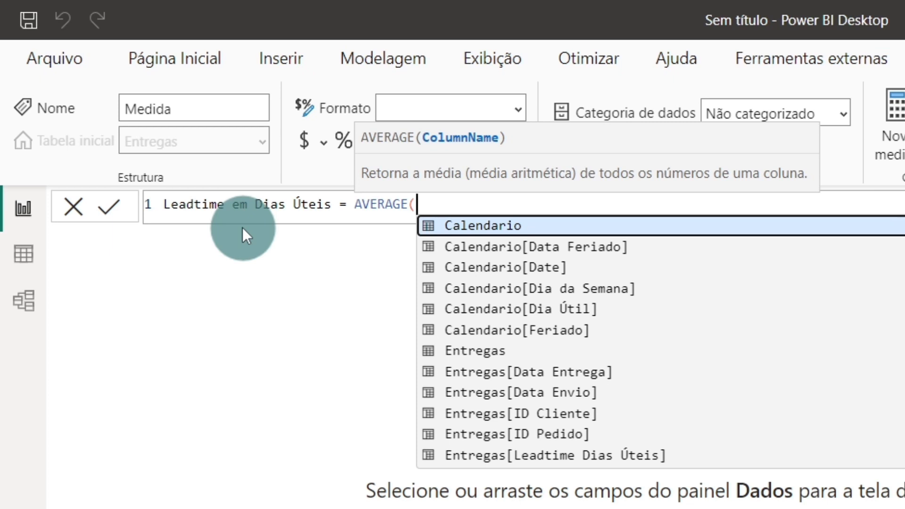
pyautogui.write('lead')
pyautogui.press('Tab')
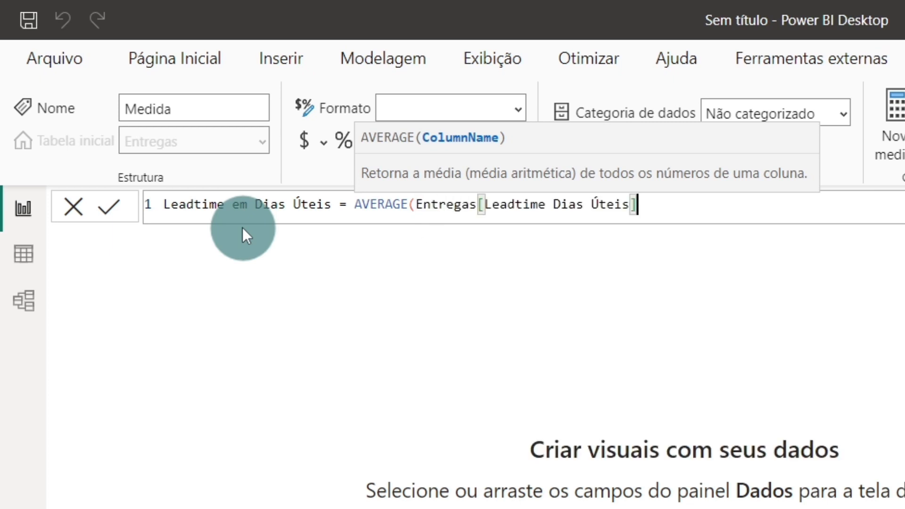
pyautogui.write(')')
# Step: Show the Leadtime em Dias Úteis measure in a card on the report page and resize the card
pyautogui.click(267, 223)
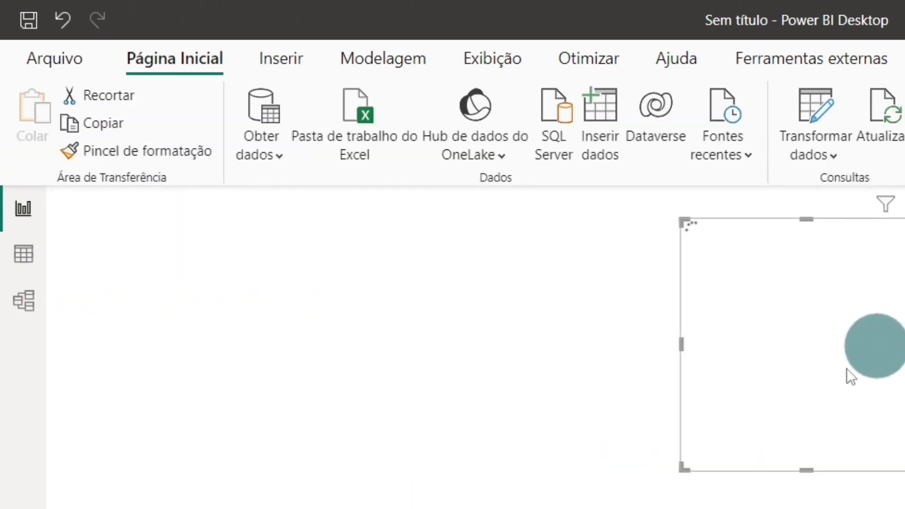
pyautogui.moveTo(847, 370); pyautogui.dragTo(891, 403)
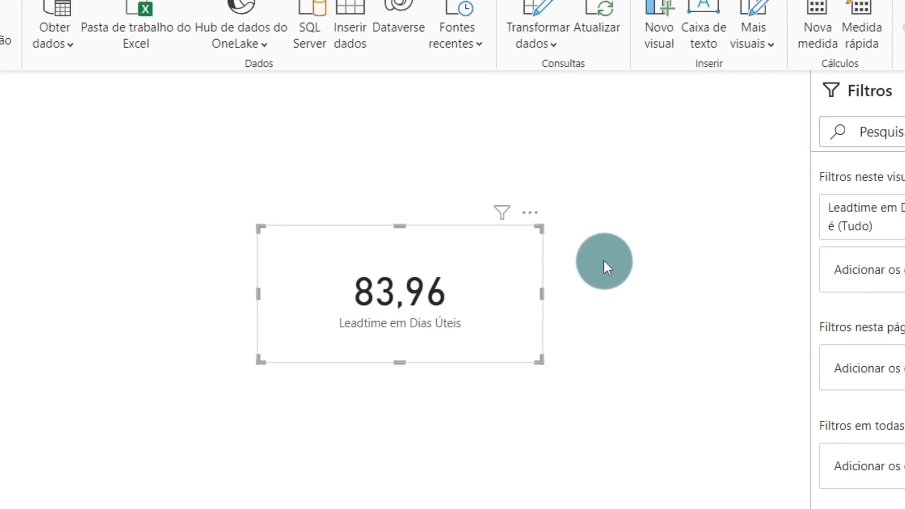